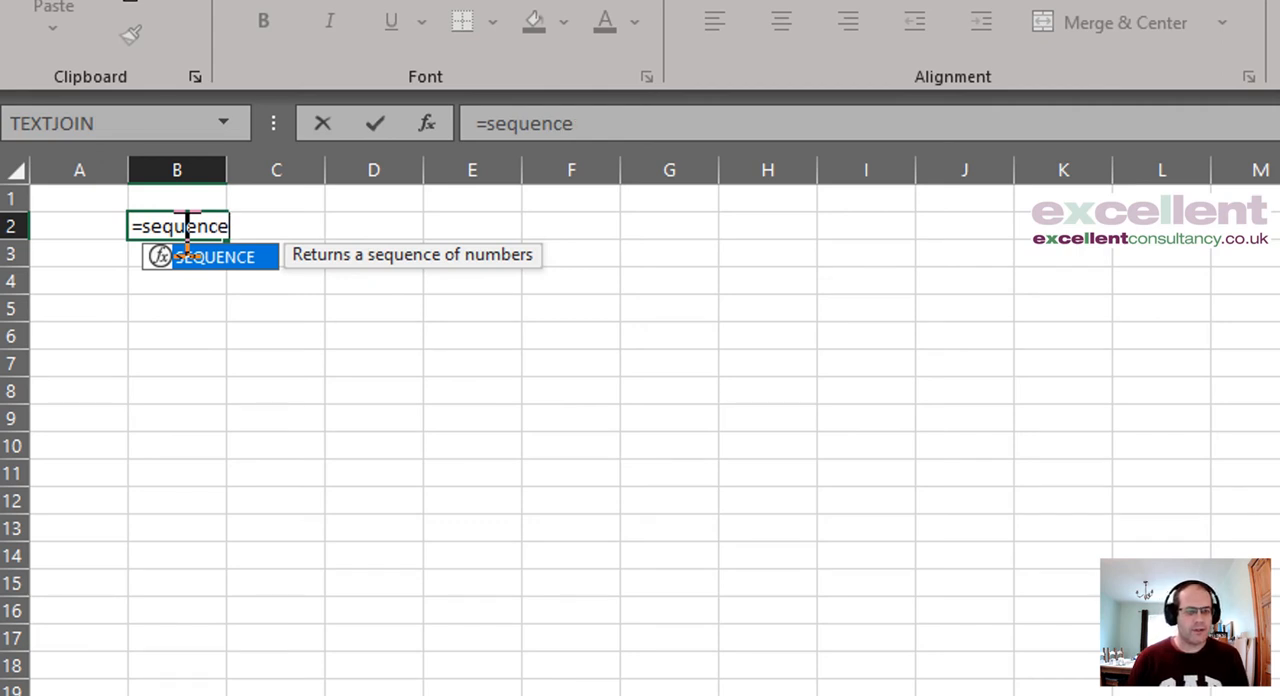
Step: Complete the formula in cell B2 as =SEQUENCE(,2), leaving the rows argument empty and setting two columns
text((,2))
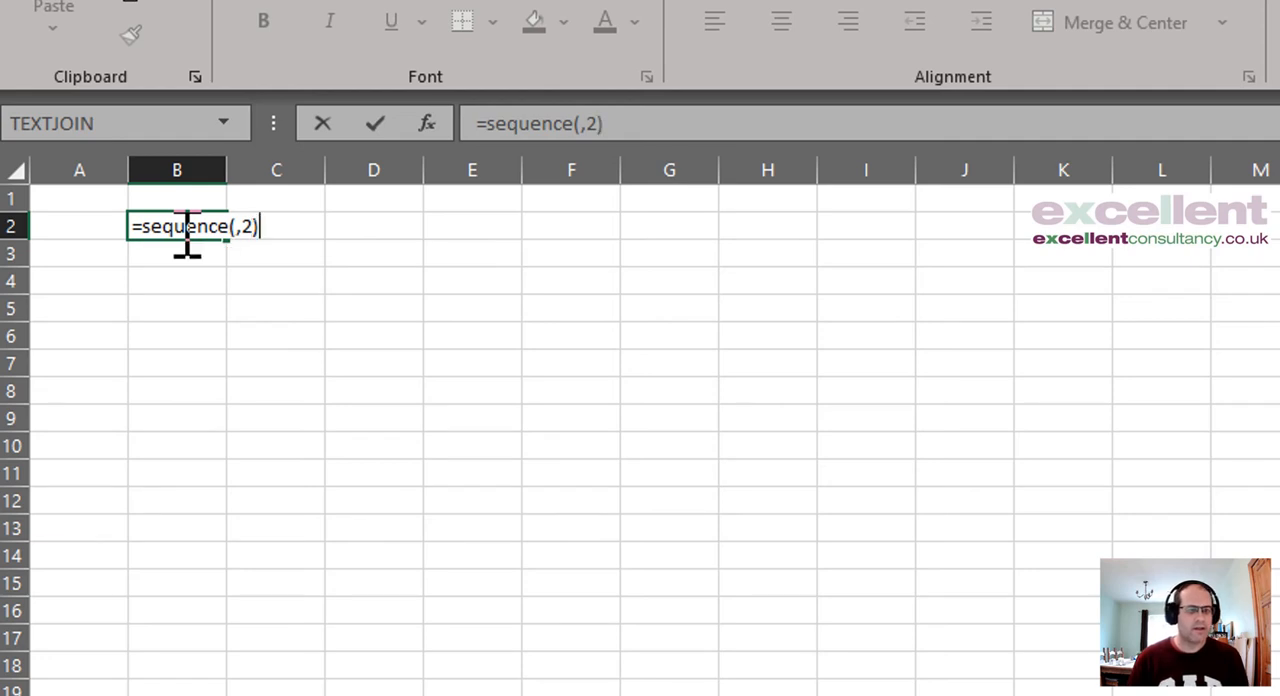
key(Return)
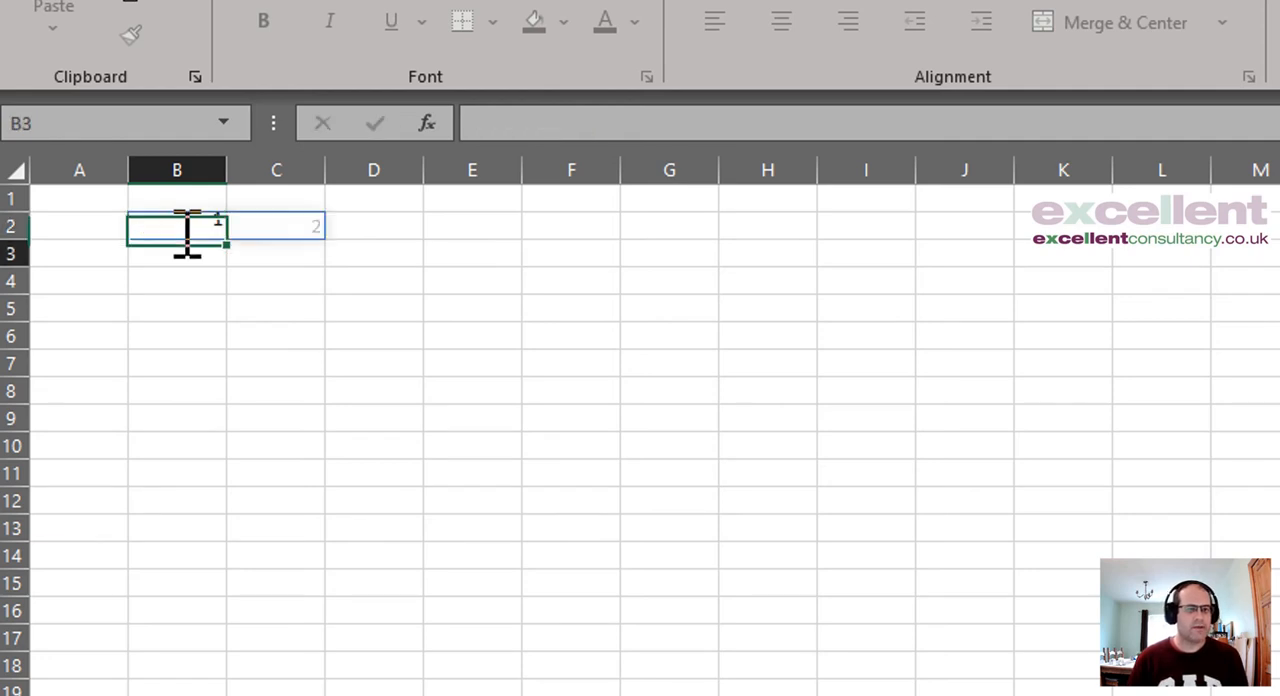
Step: Extend the formula in cell B2 to =SEQUENCE(,2)&SEQUENCE(,2), joining two two-column sequences
click(182, 232)
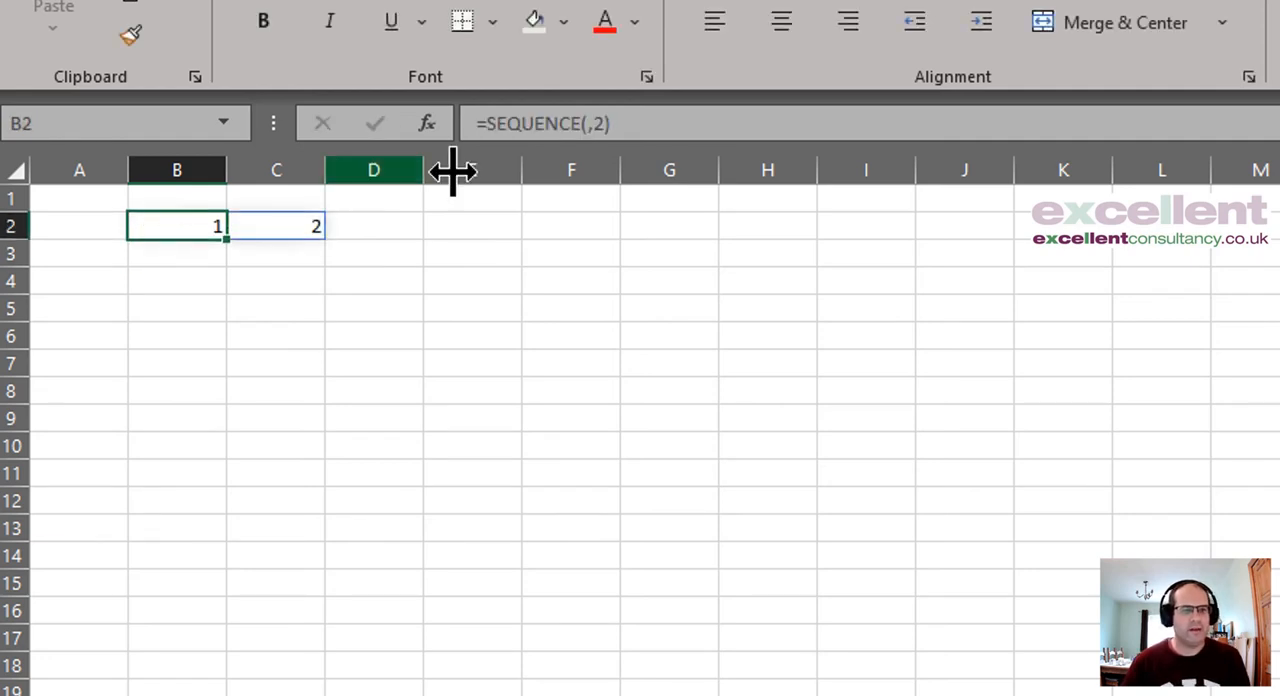
click(634, 123)
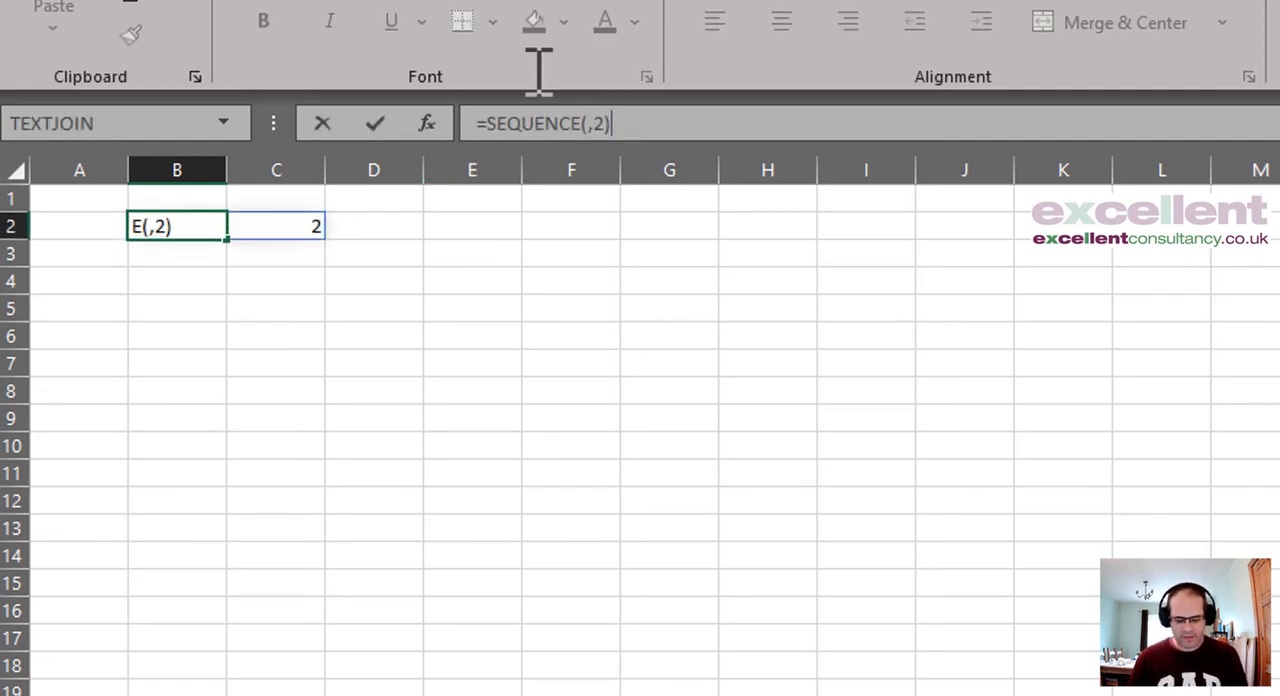
text(&)
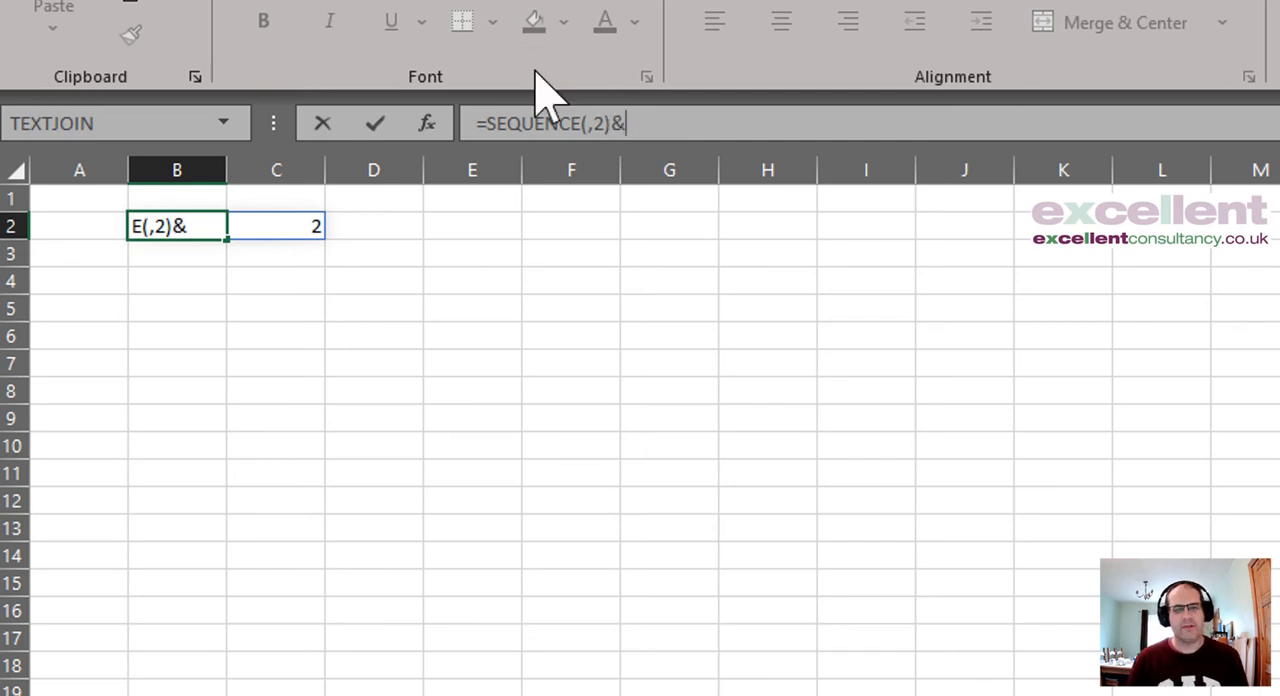
text(sequ)
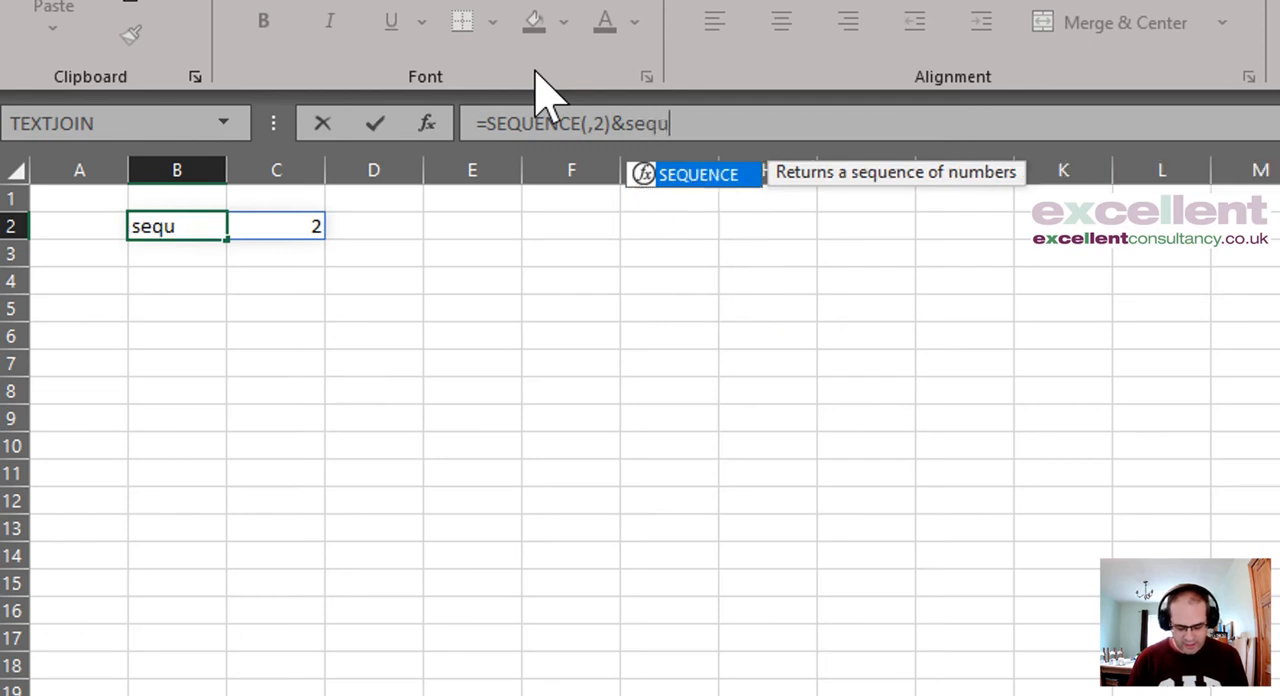
text(ence()
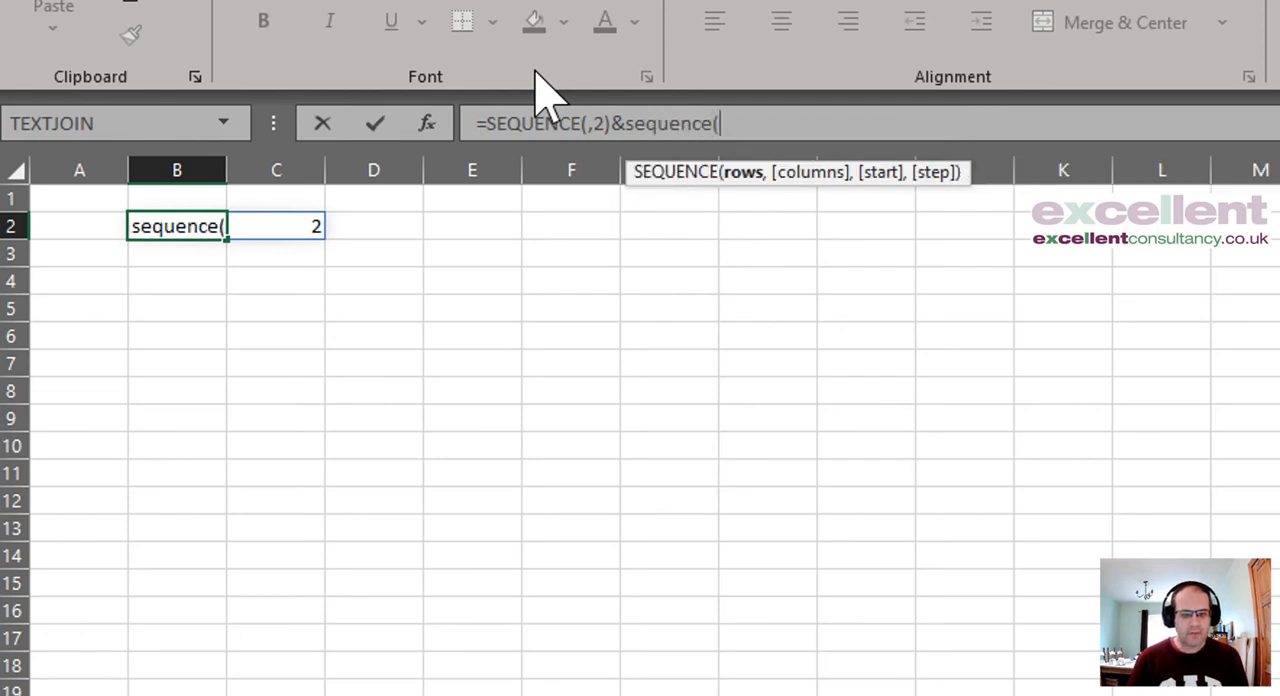
text(,2)
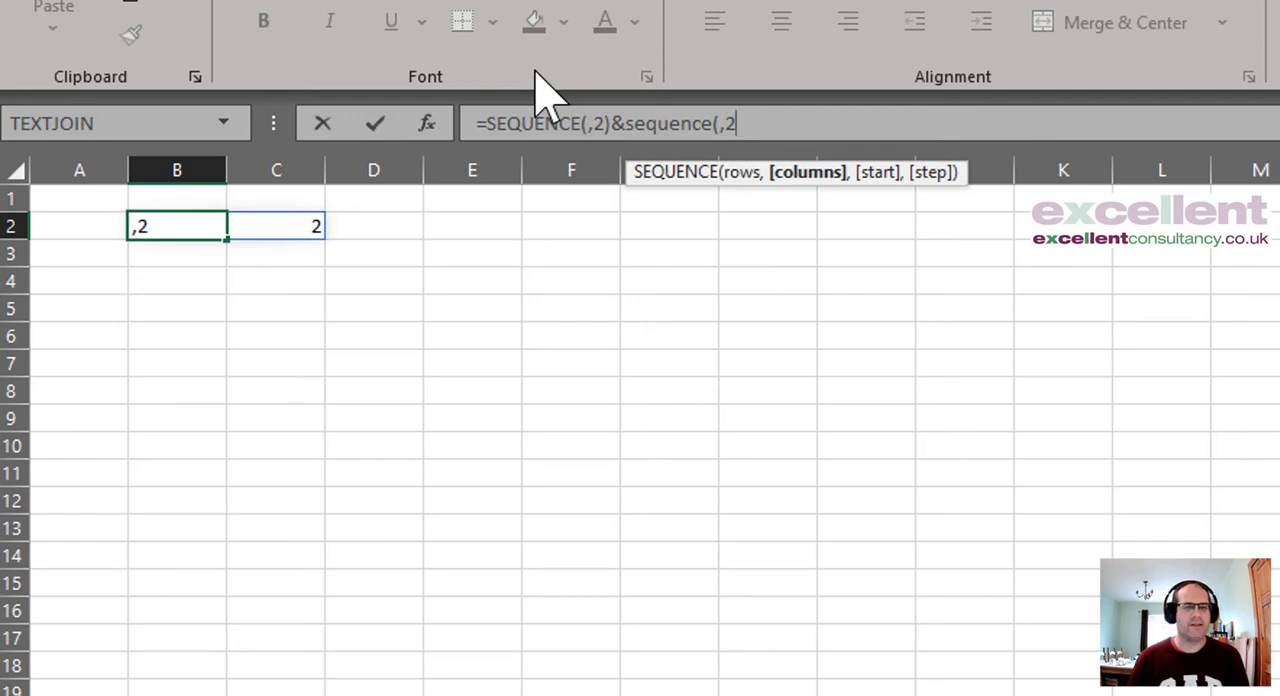
text())
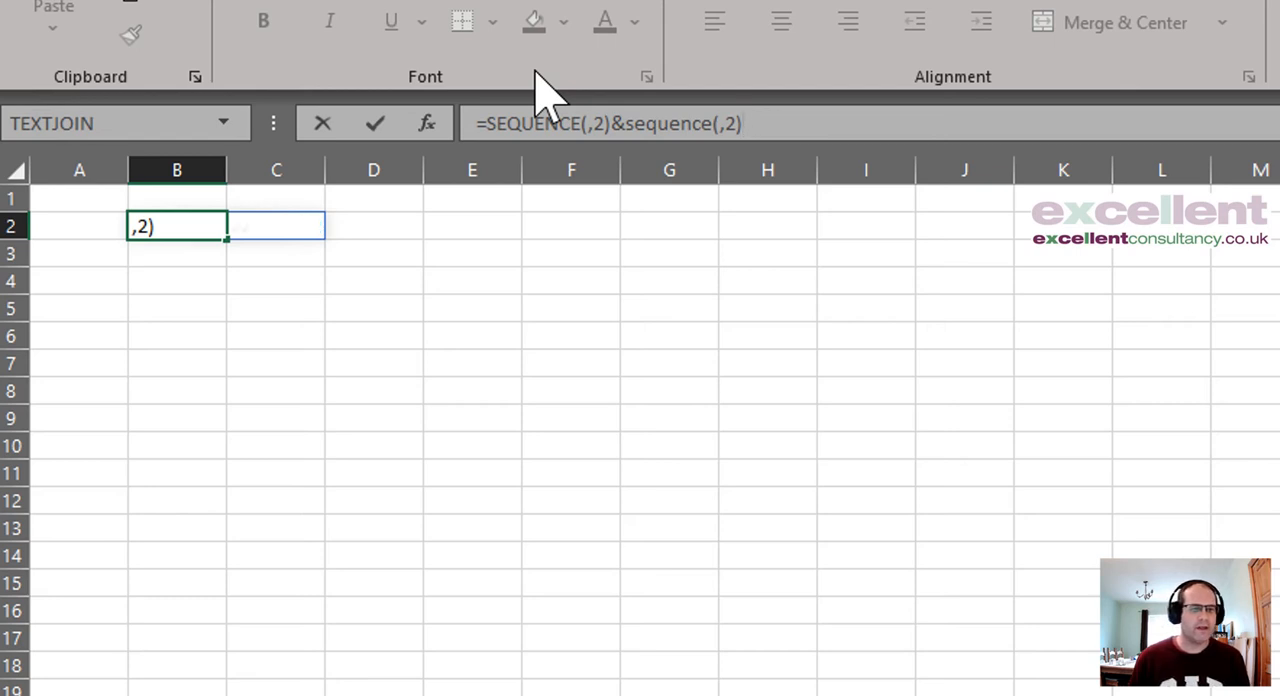
key(Return)
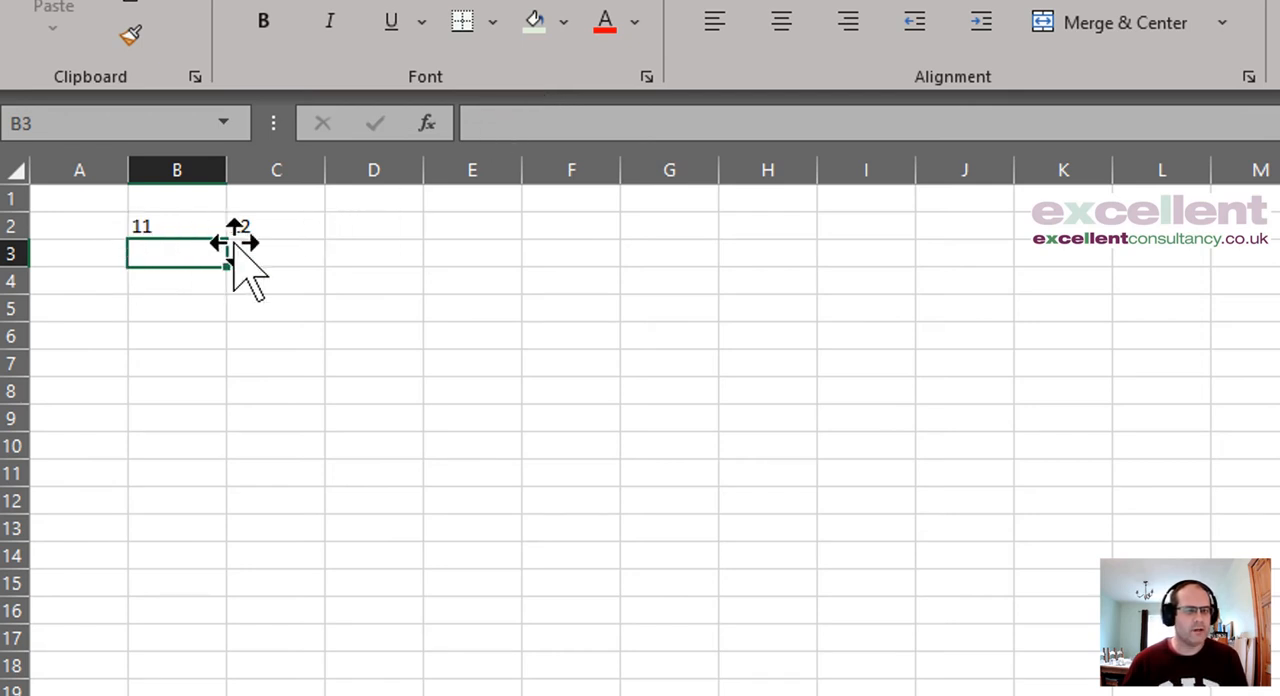
click(191, 228)
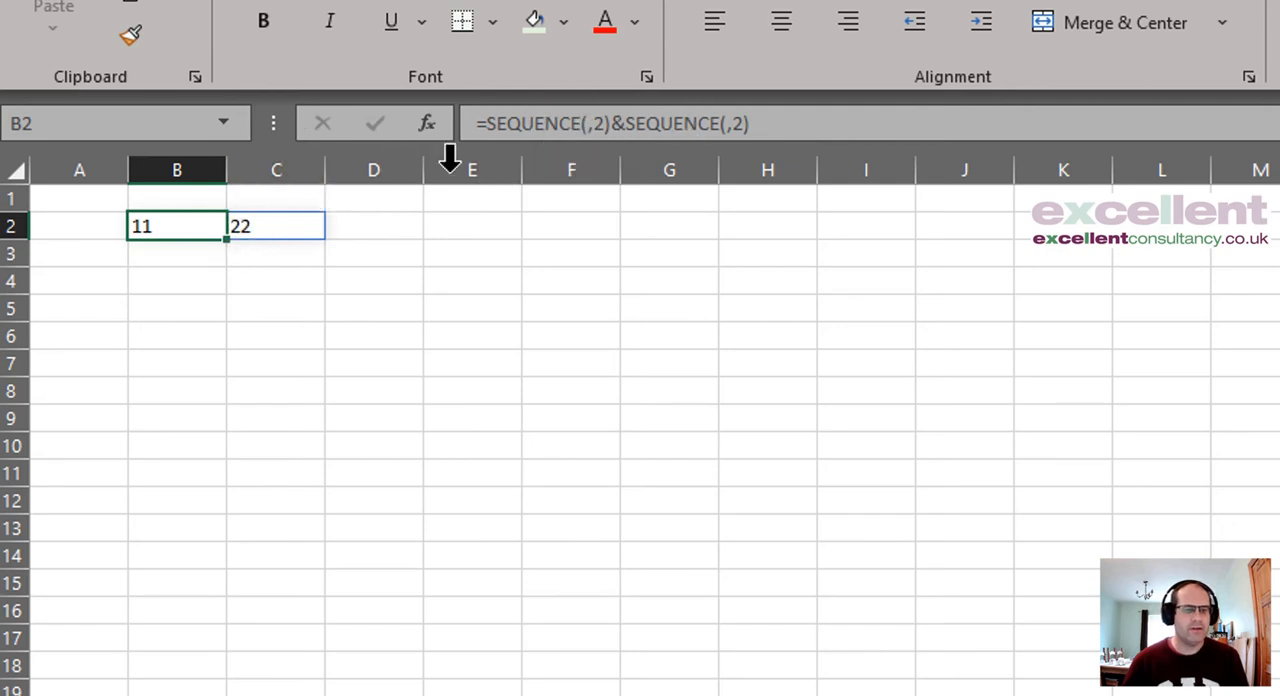
Step: Enter the formula =B2+10 in cell B4
click(176, 283)
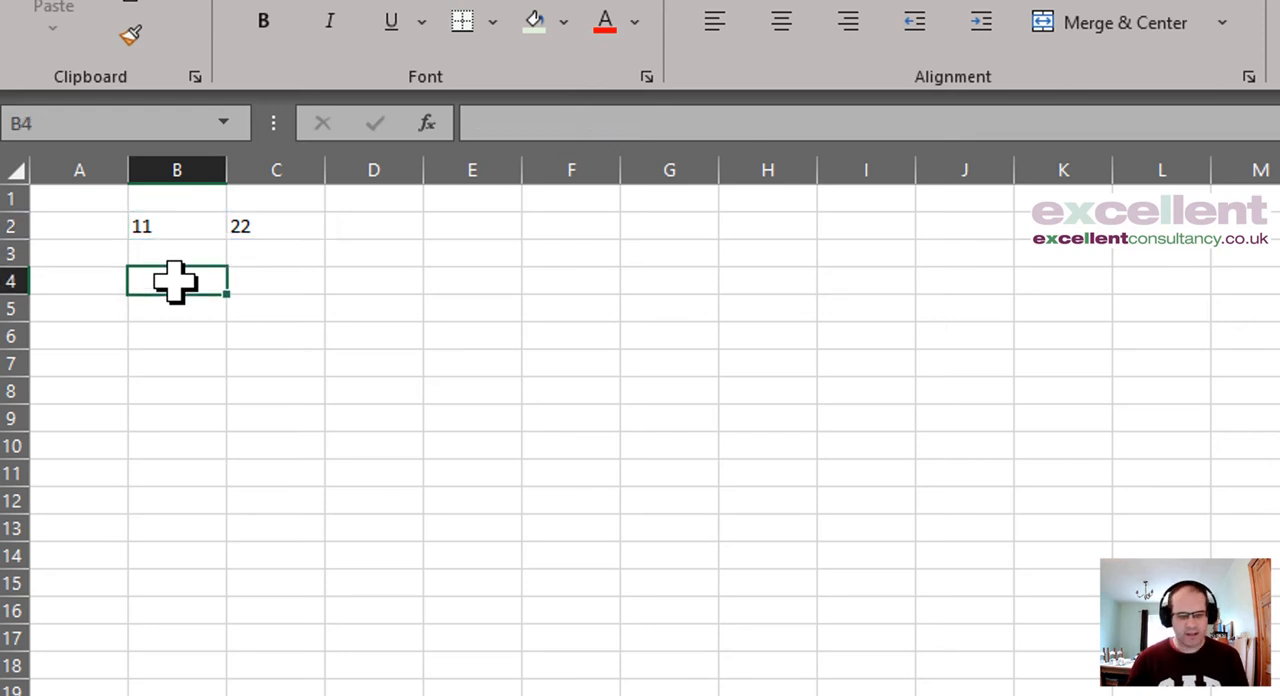
text(=)
key(Up)
key(Up)
text(+)
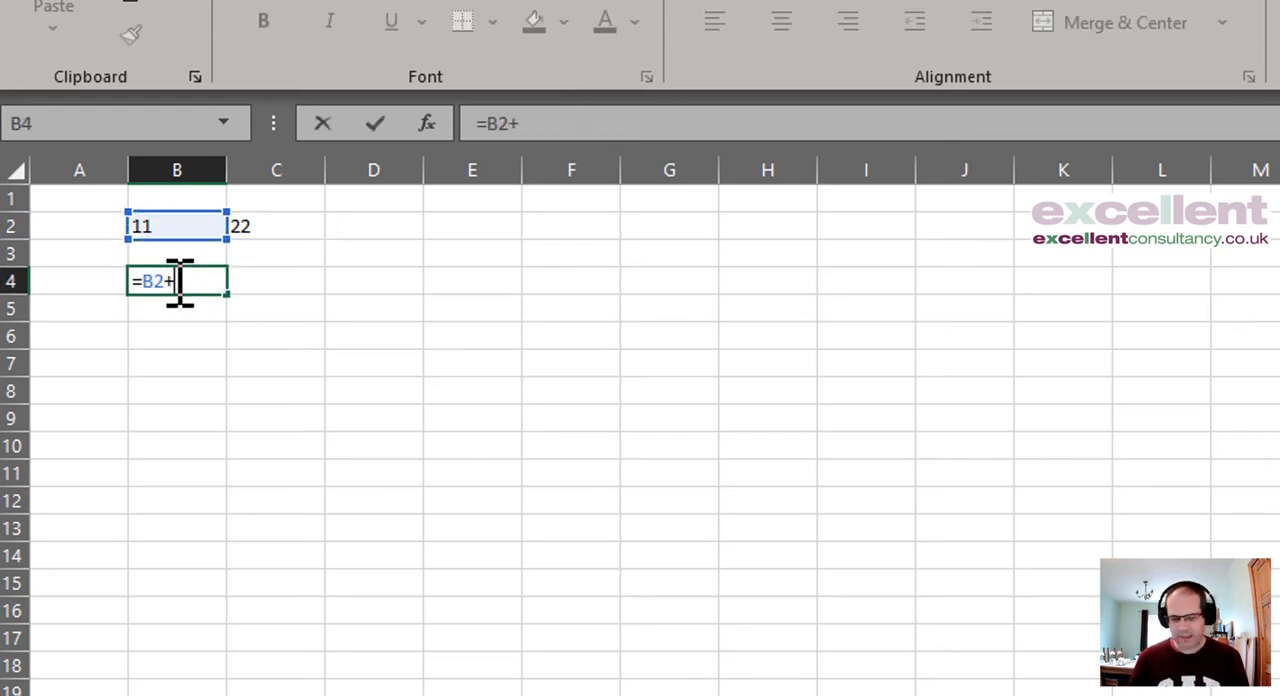
text(10)
key(Return)
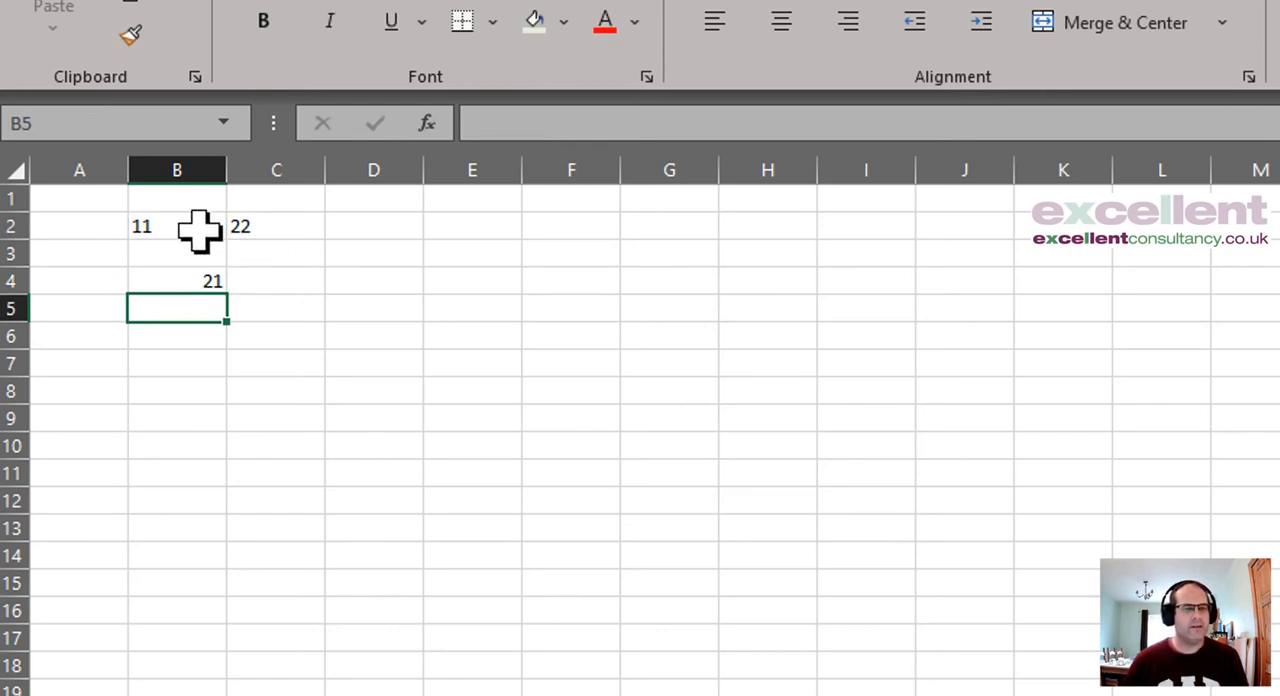
Step: Compare the contents and formulas of cells B2 and B4
click(177, 229)
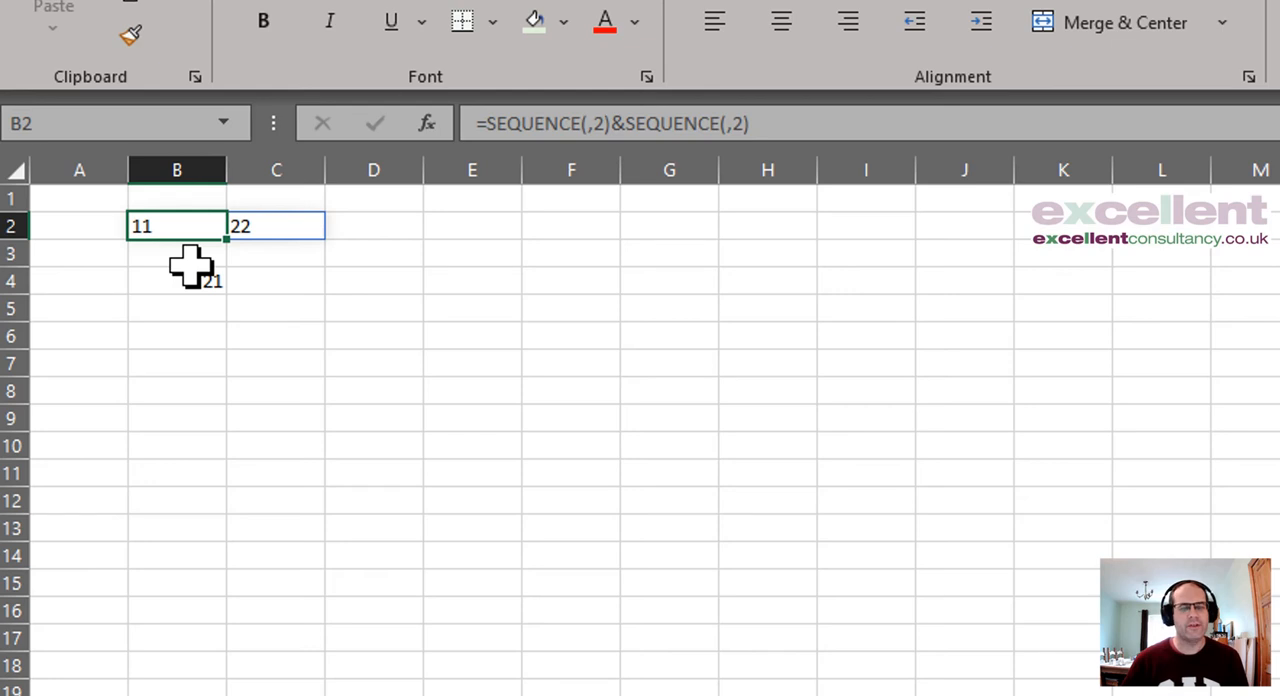
click(94, 252)
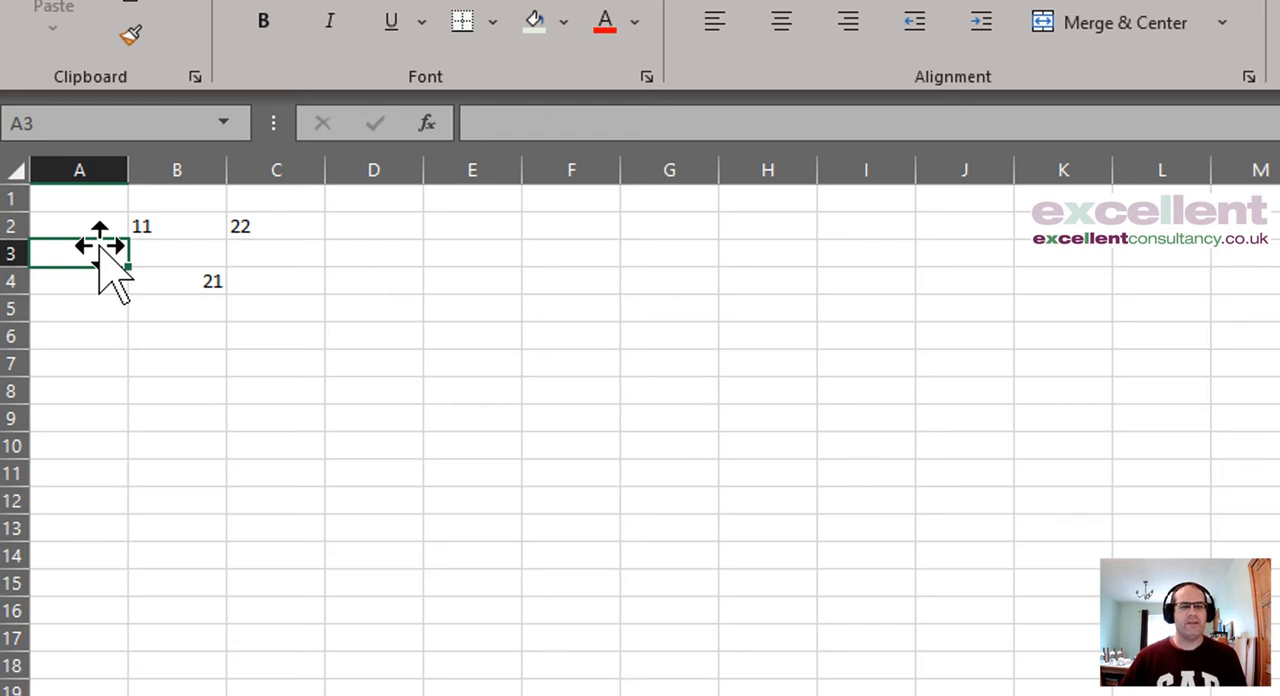
click(183, 228)
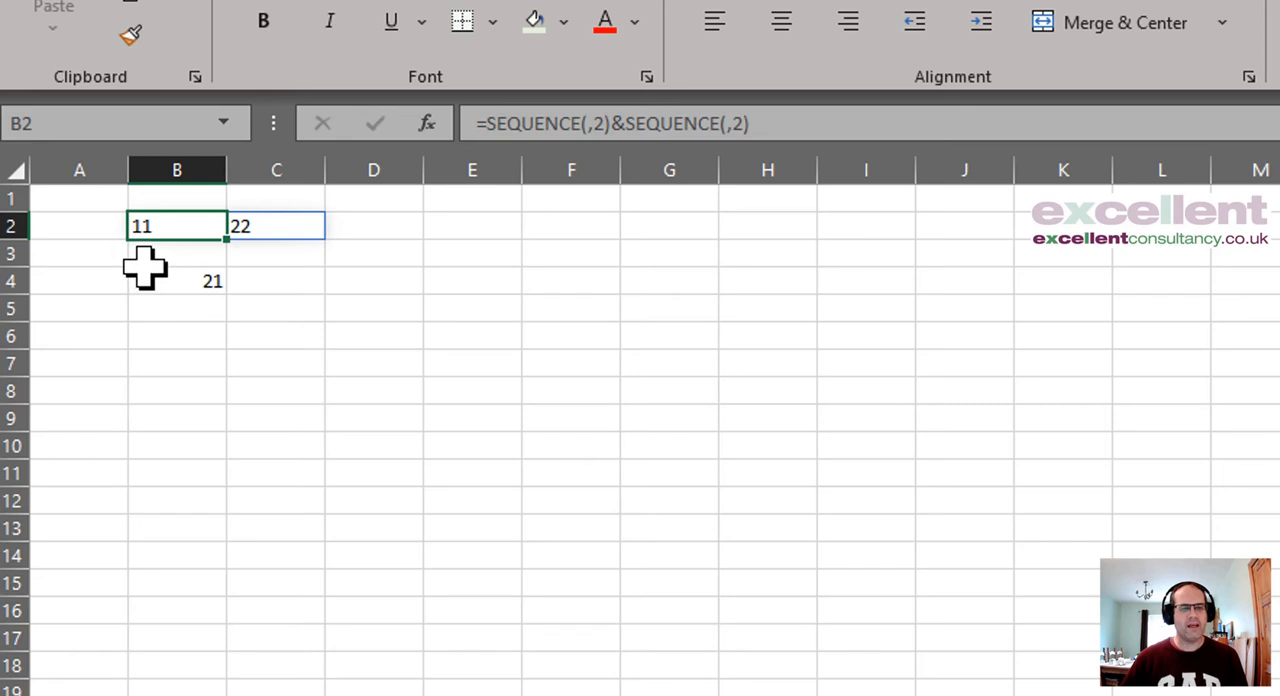
click(167, 291)
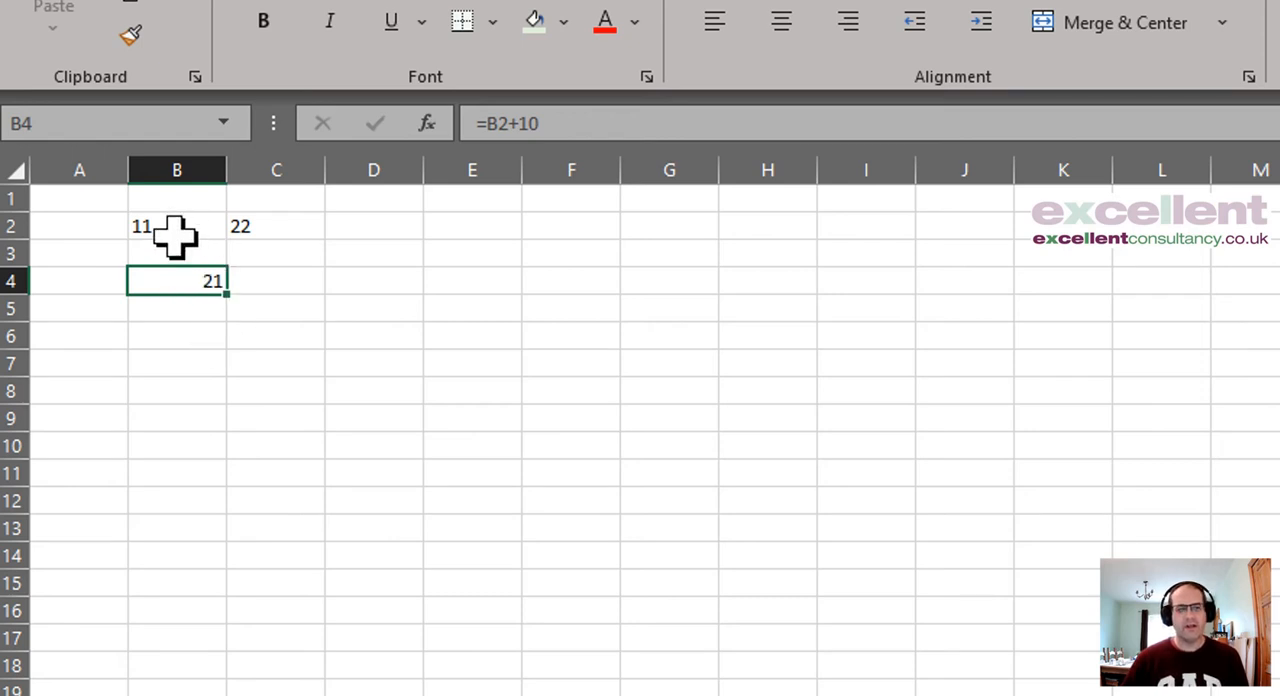
click(157, 234)
click(88, 229)
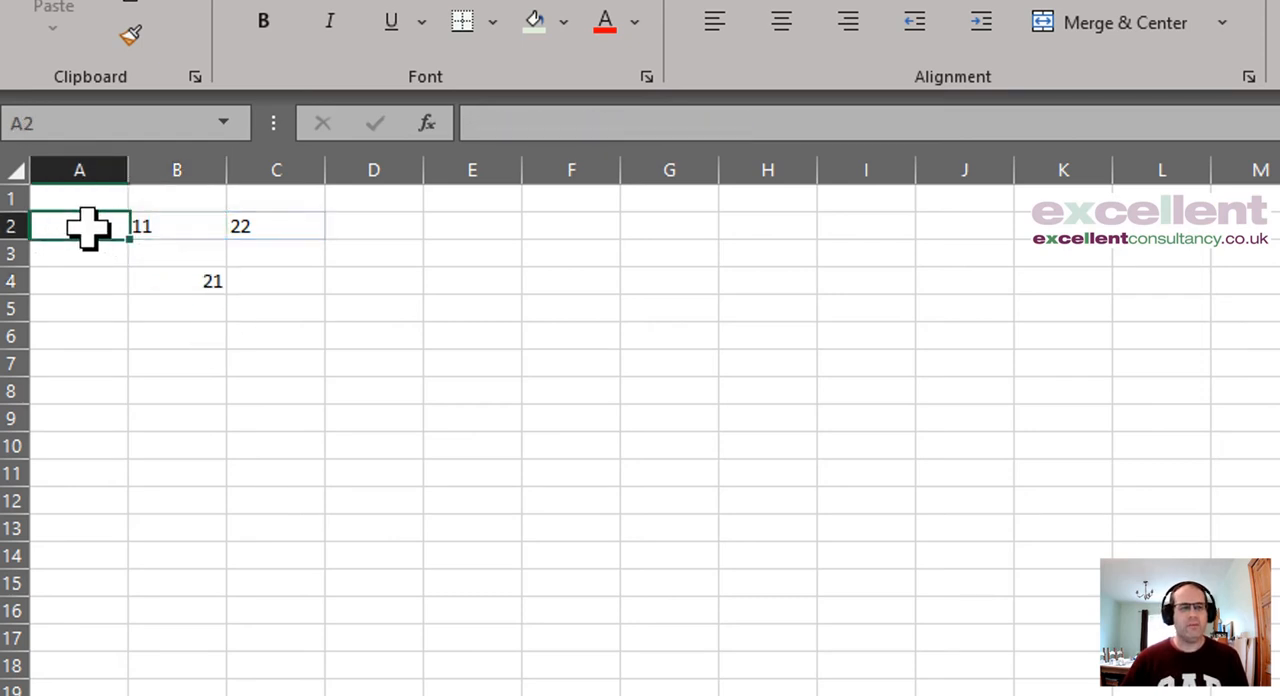
click(154, 251)
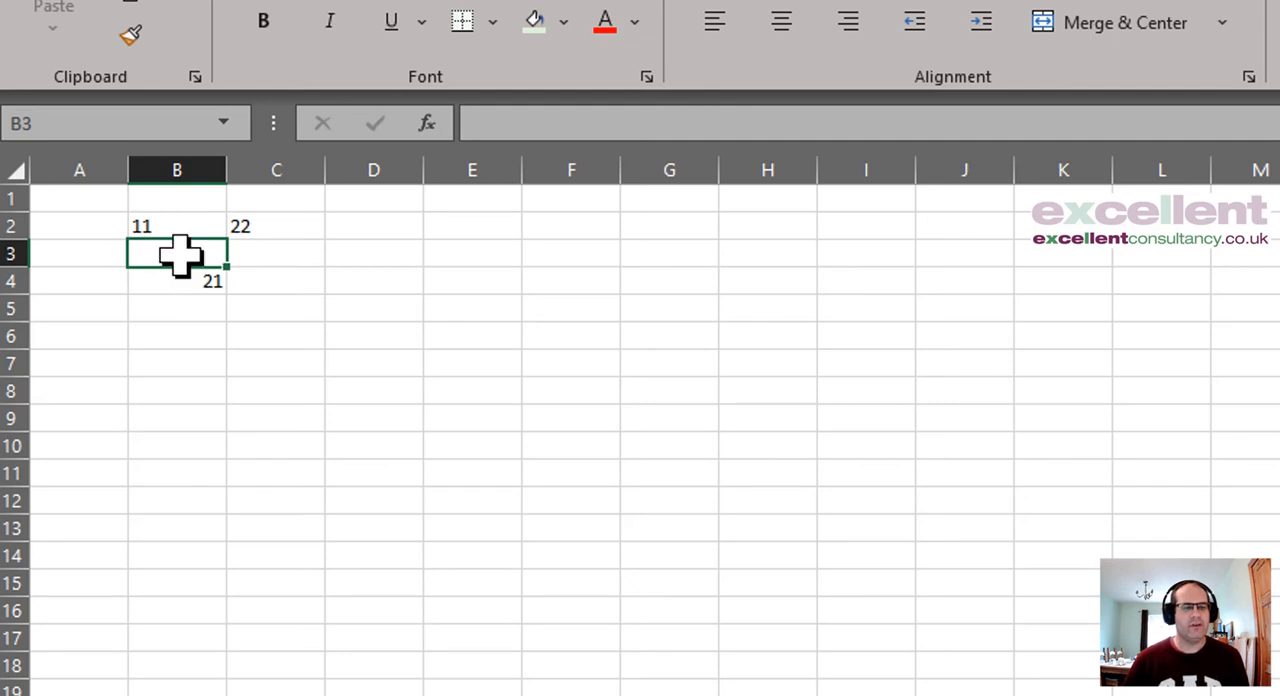
Step: Clear the formulas from cells B4 and B2
click(190, 287)
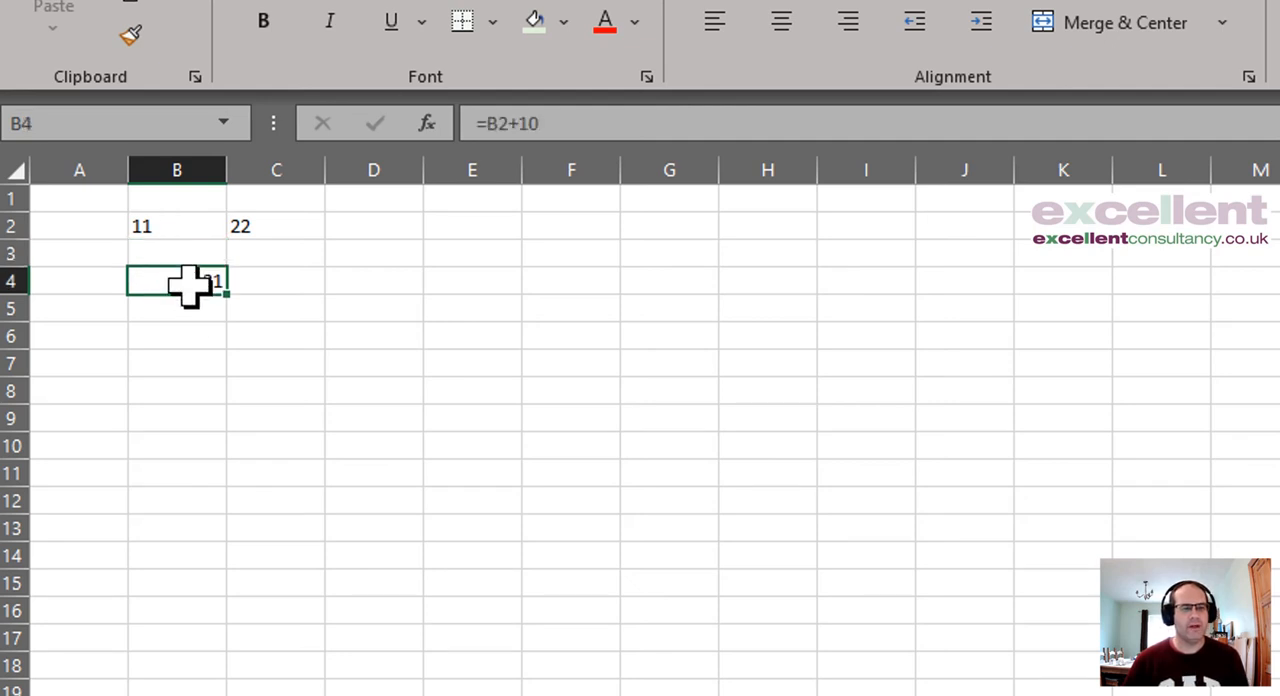
key(Delete)
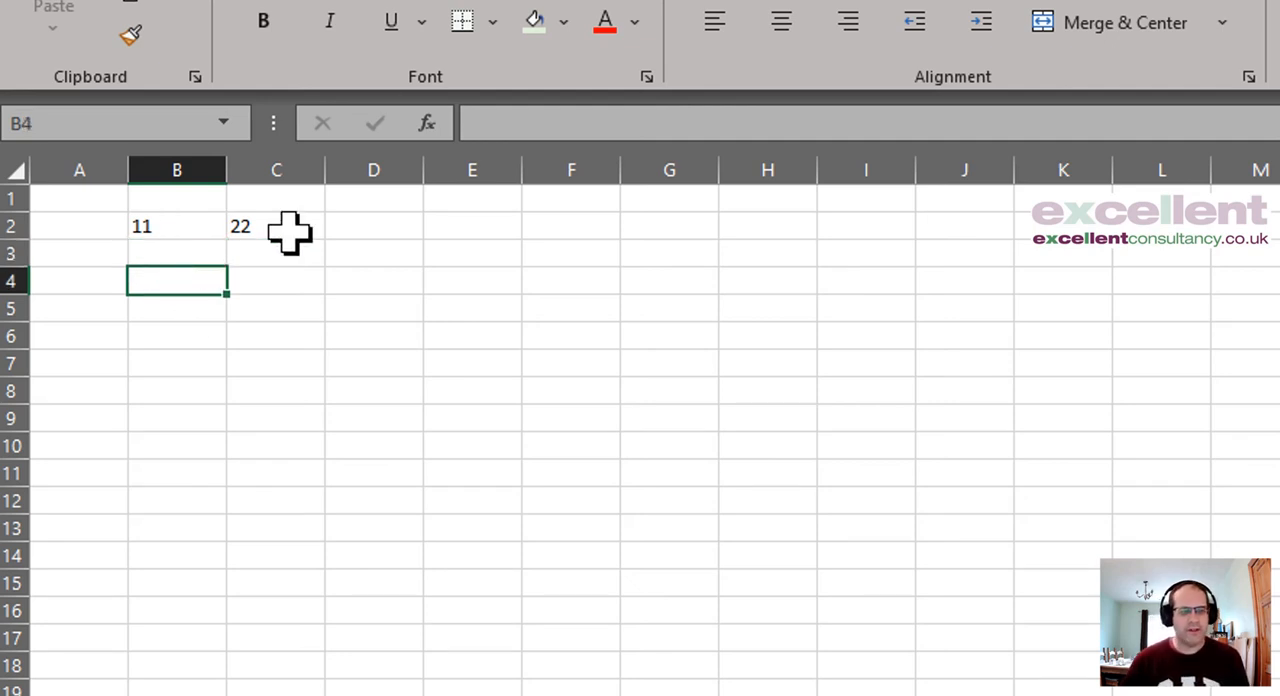
key(Up)
key(Up)
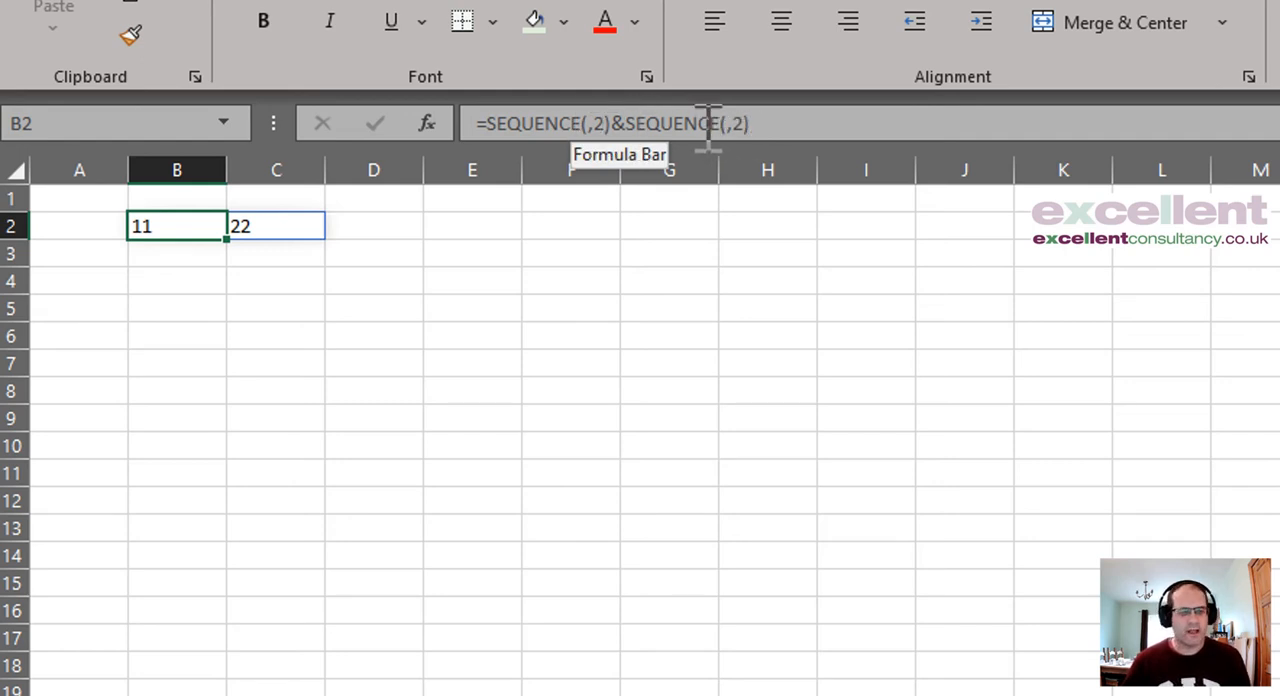
key(Delete)
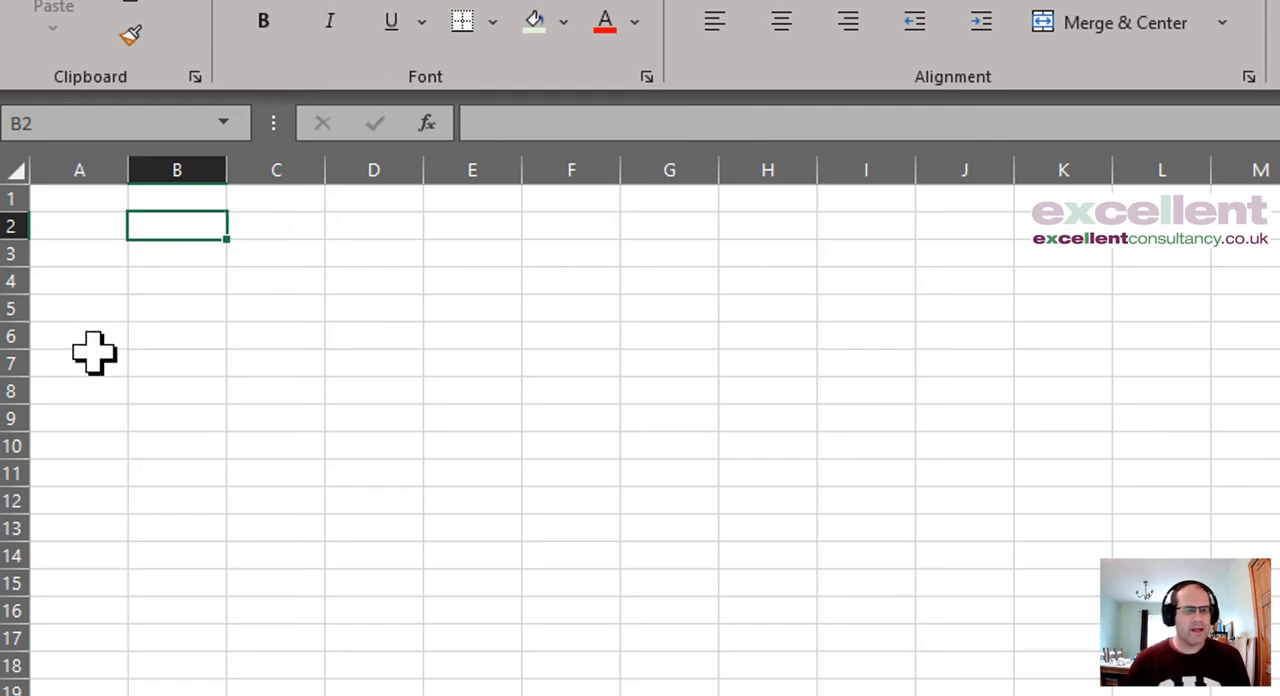
Step: Enter the formula =SEQUENCE(,2) in the empty cell B2
click(193, 303)
click(190, 226)
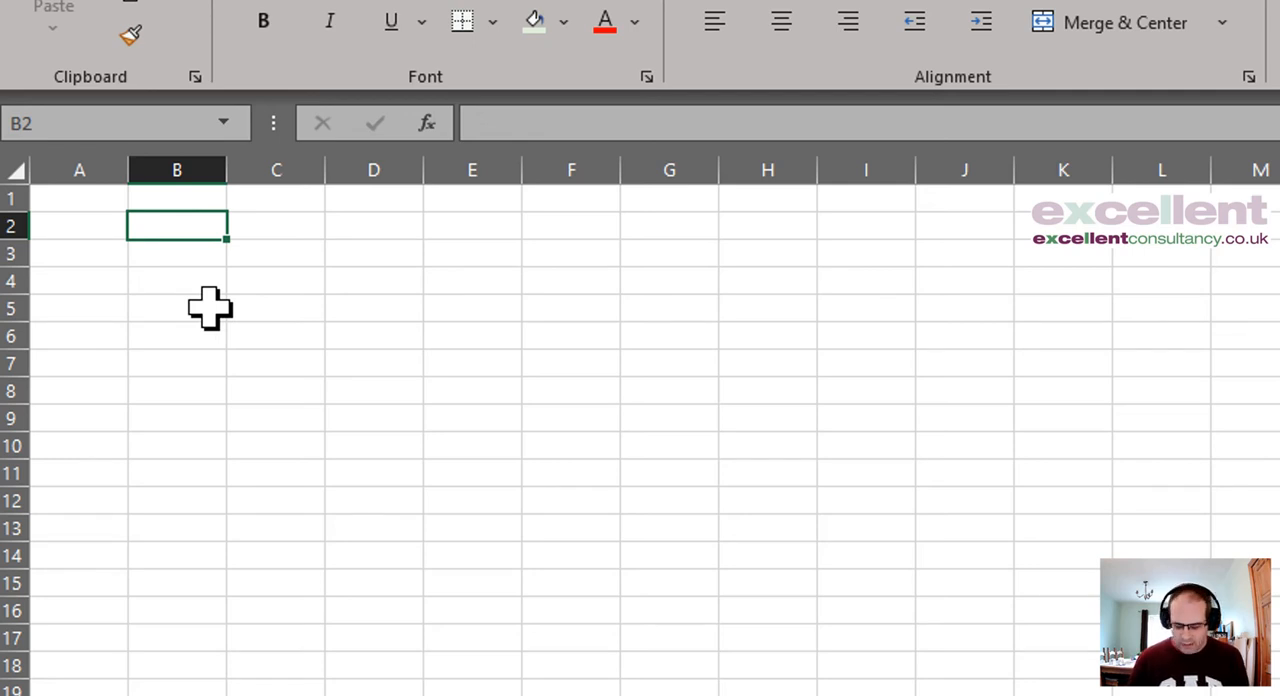
text(=sequenc)
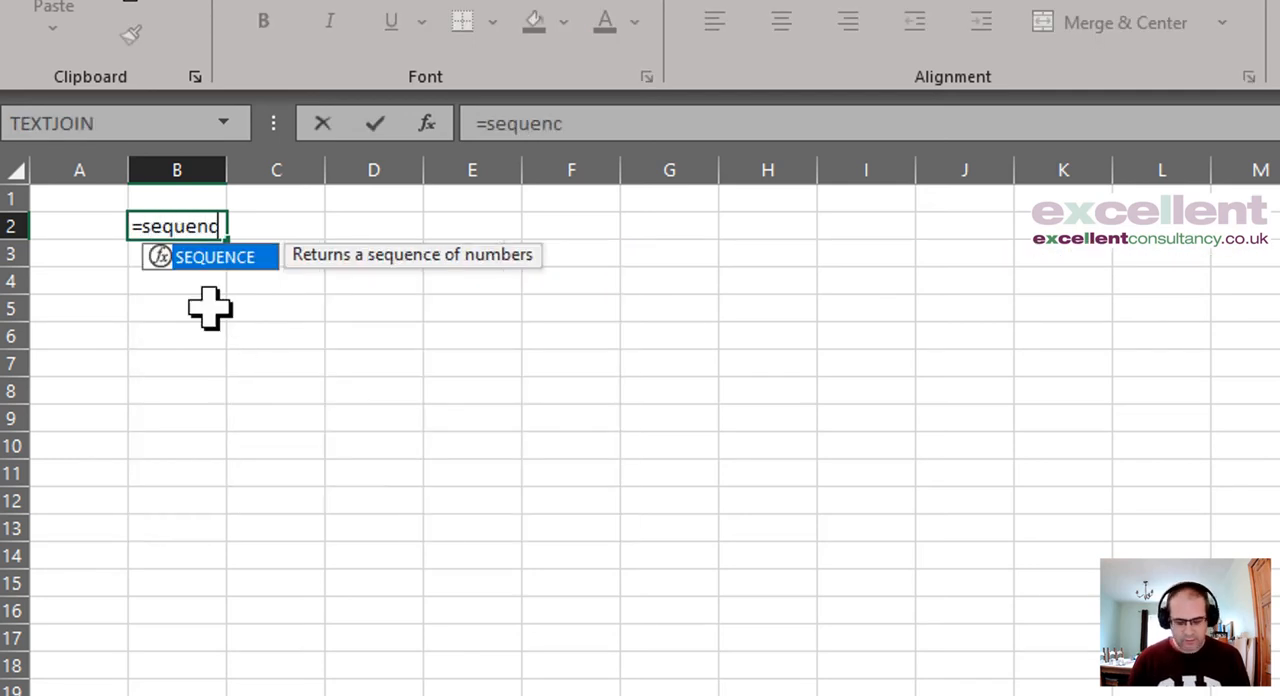
text(e()
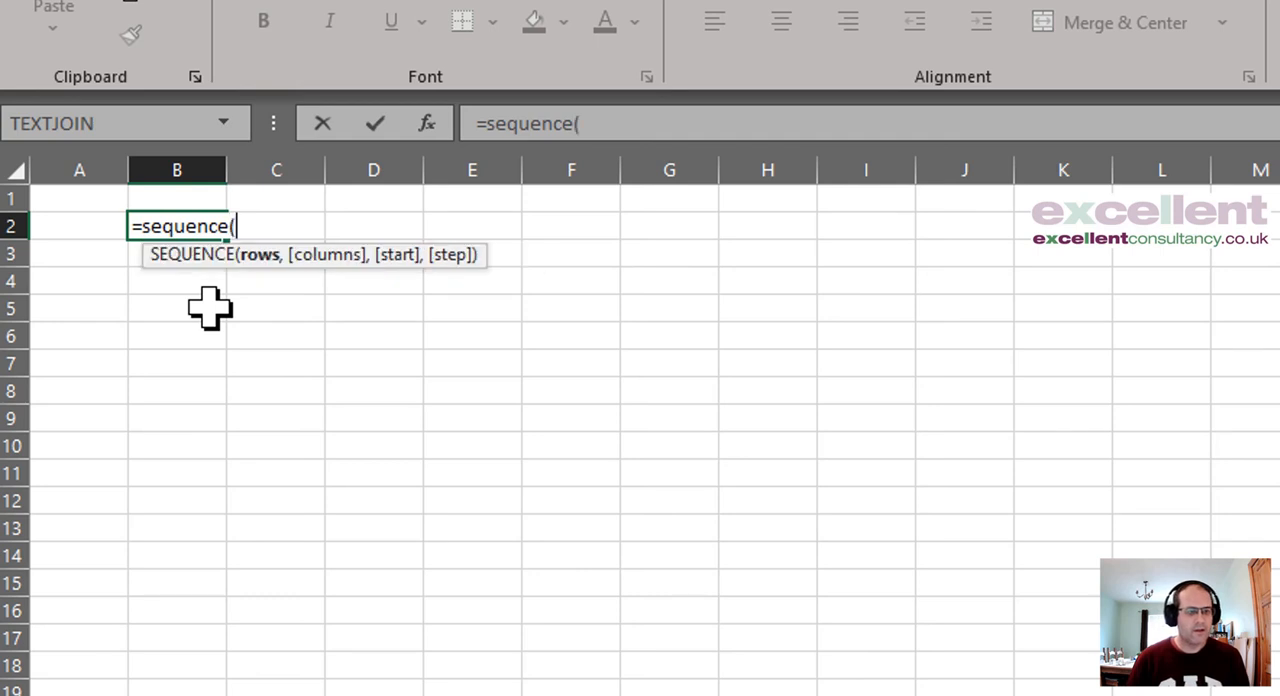
text(,2)
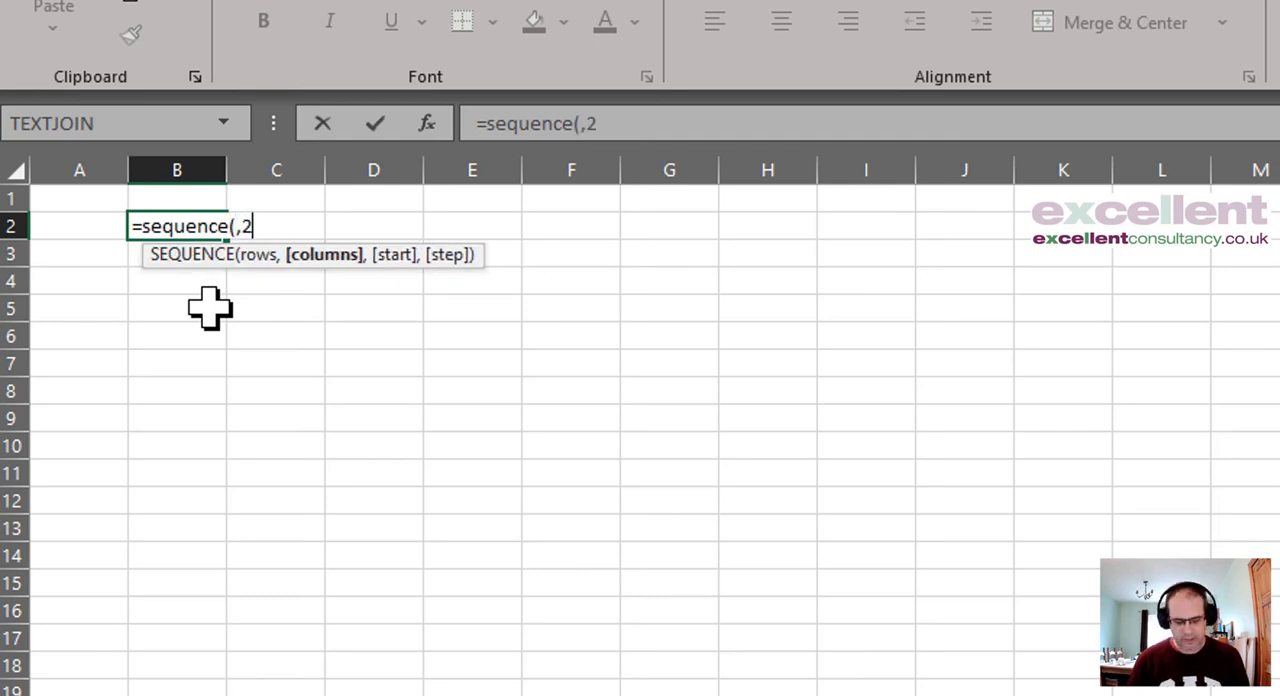
text())
key(Return)
Step: Replace the columns argument in cell B2 with a nested SEQUENCE, making the formula =SEQUENCE(,SEQUENCE(,2))
key(Up)
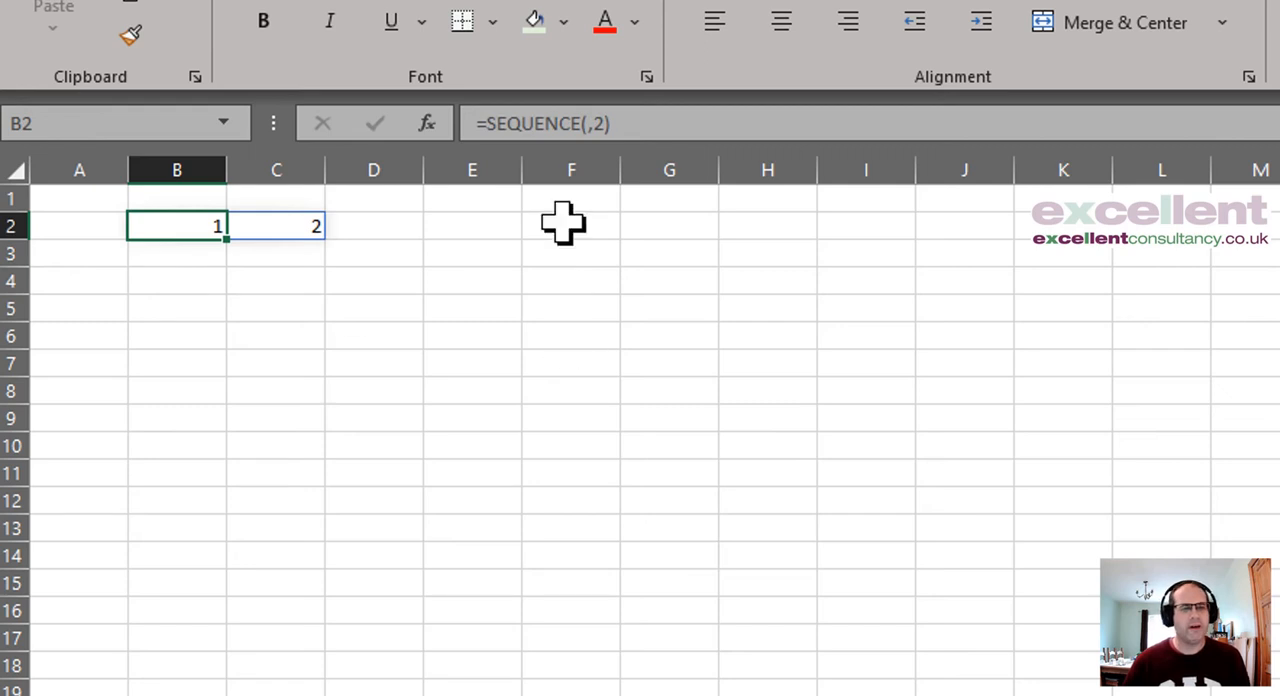
click(598, 124)
key(BackSpace)
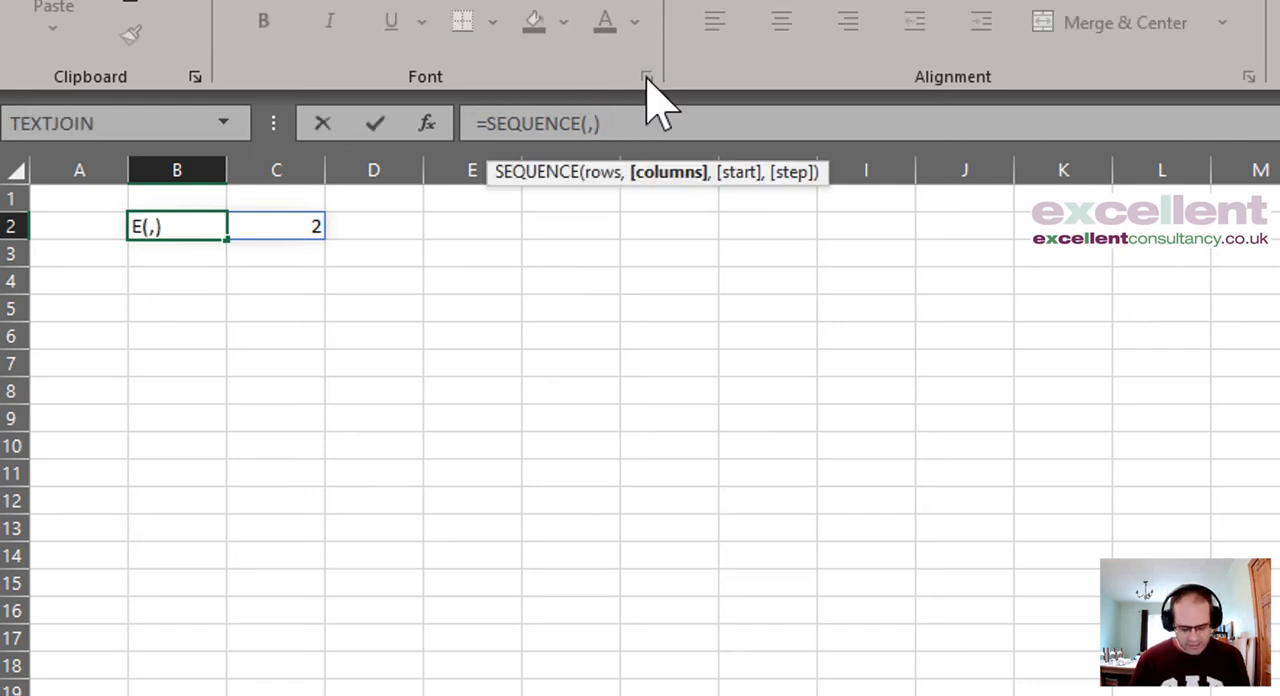
text(sequence)
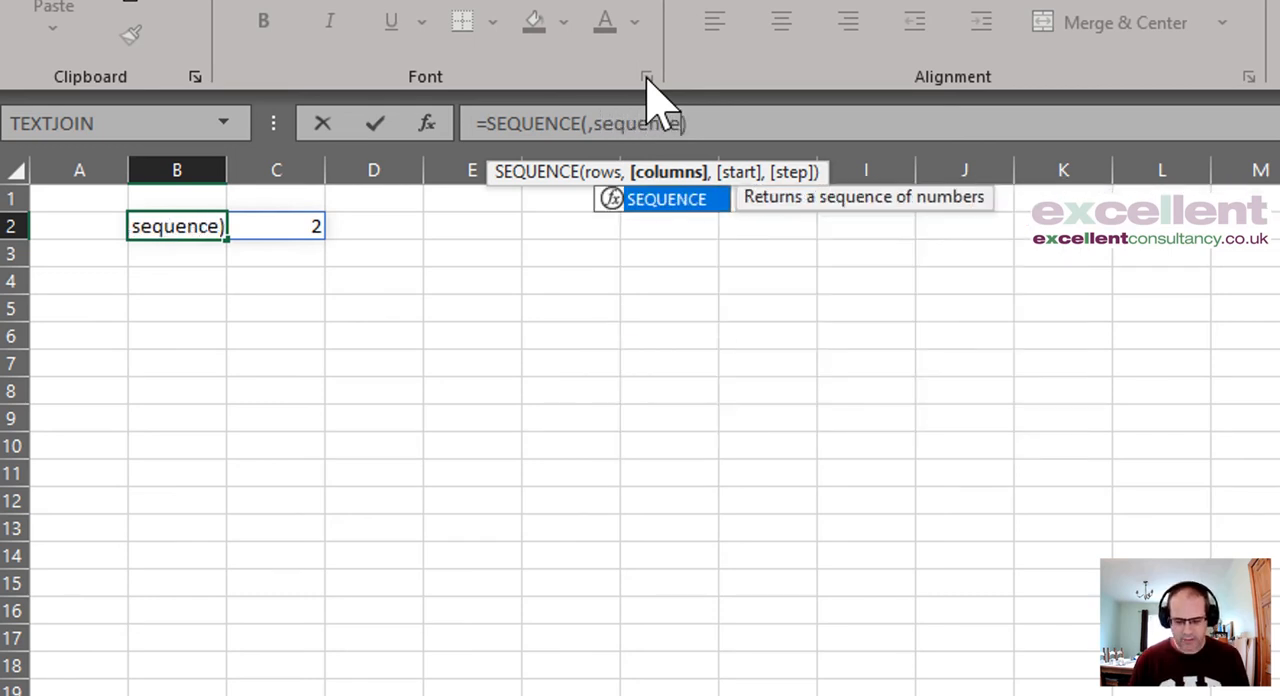
text(()
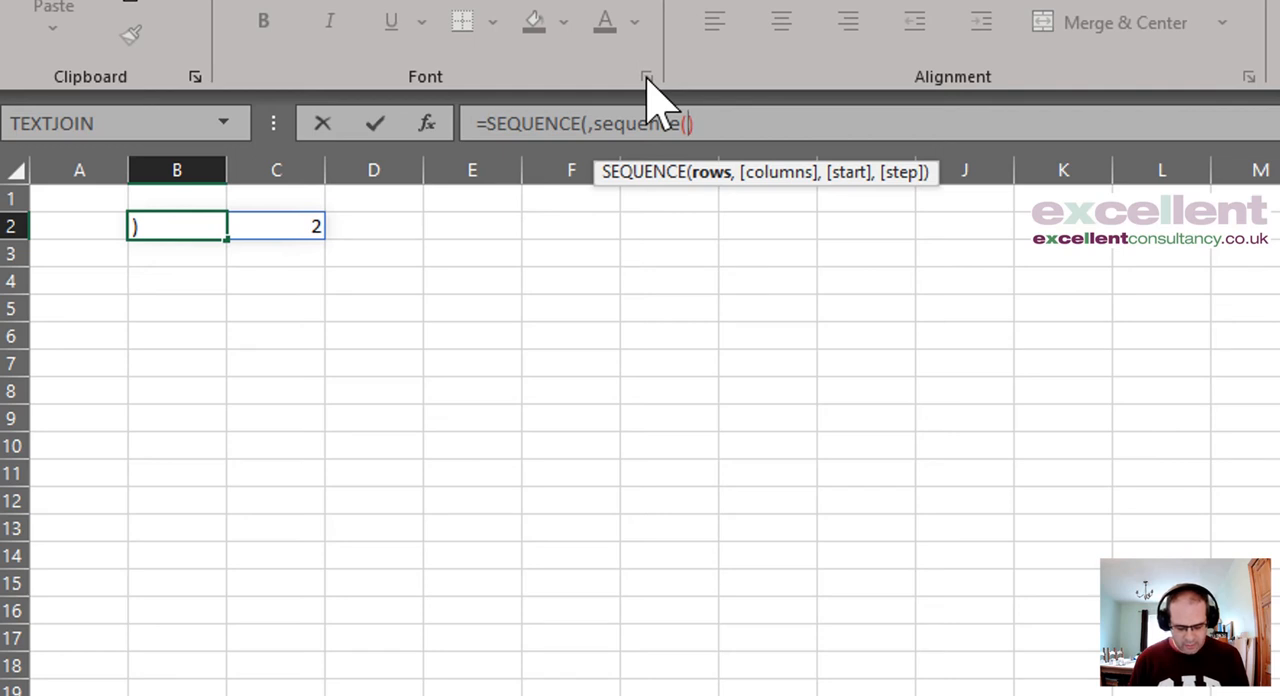
text(2)
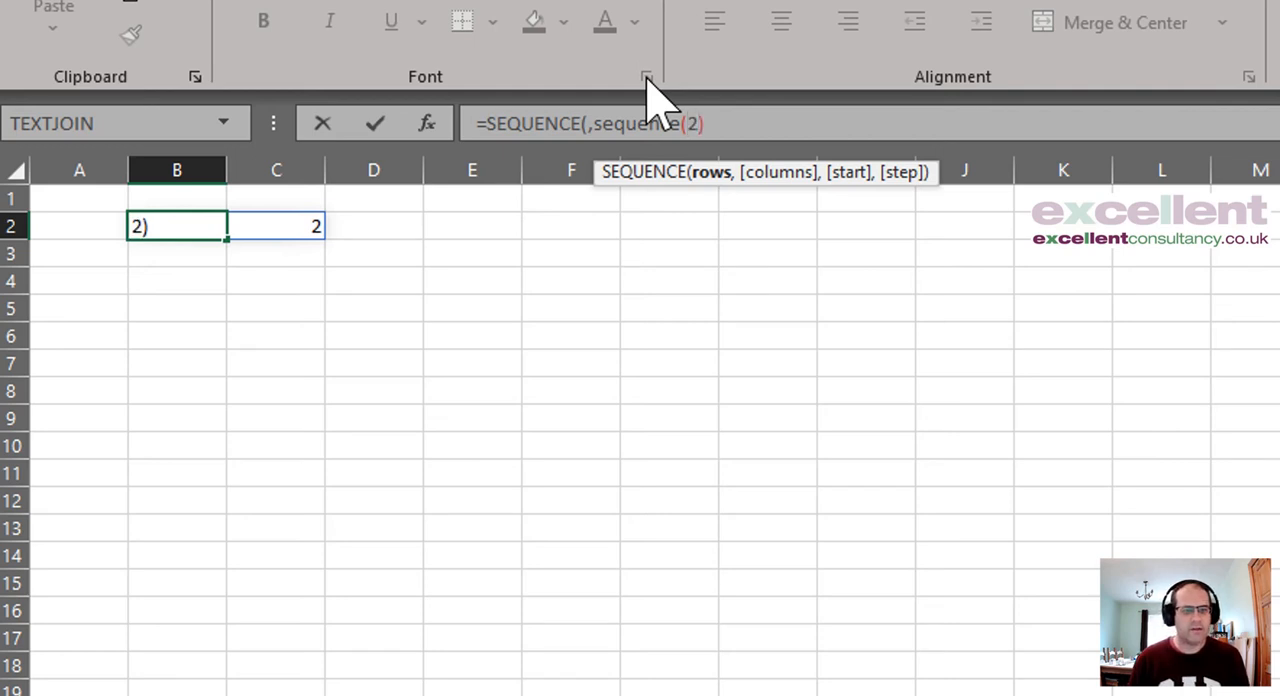
key(BackSpace)
text(,2)
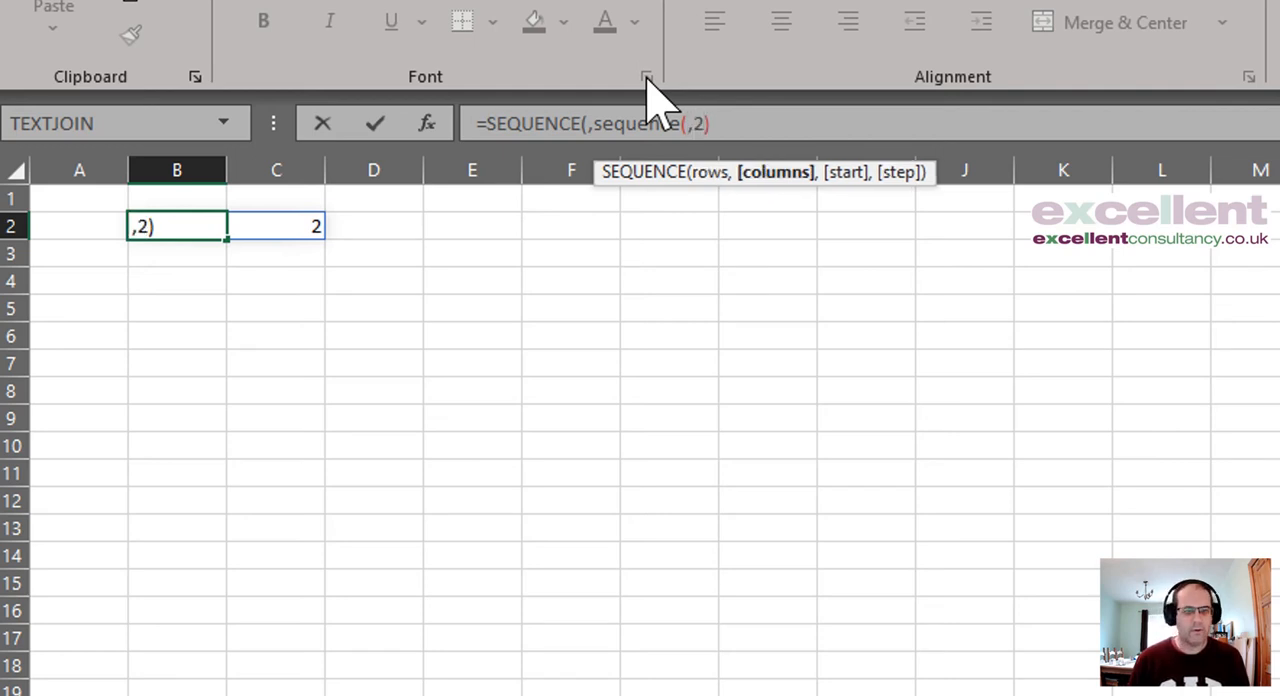
text())
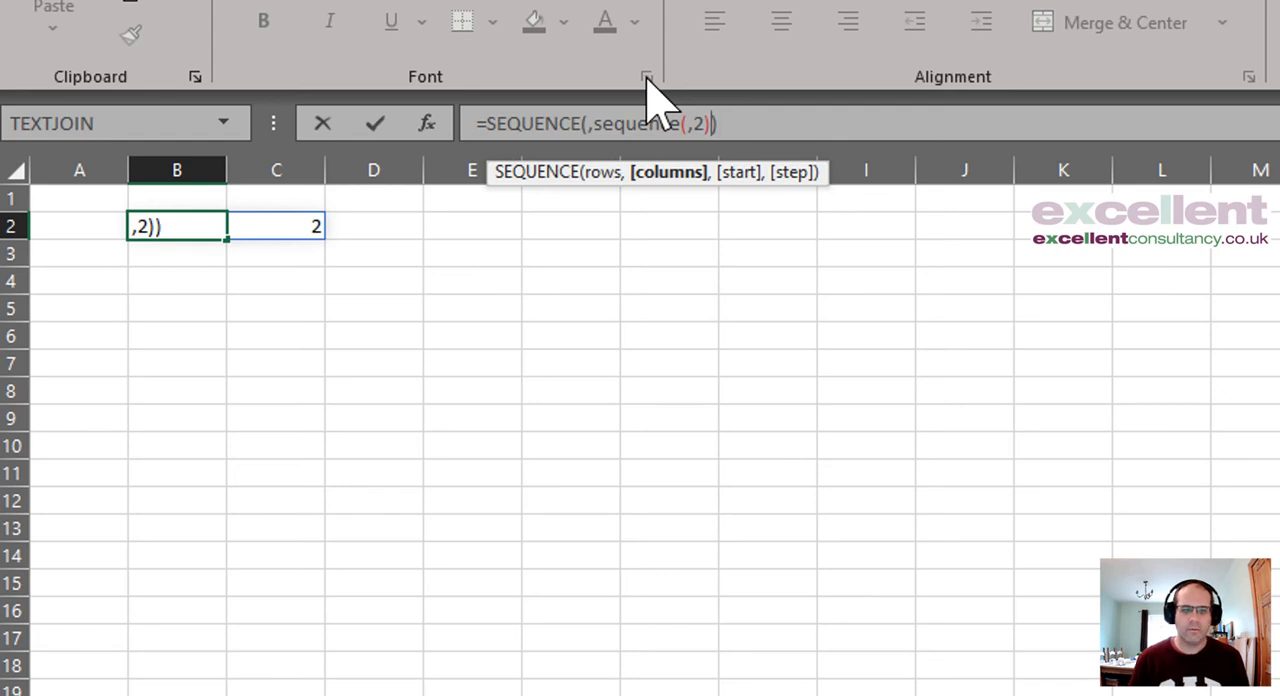
key(Return)
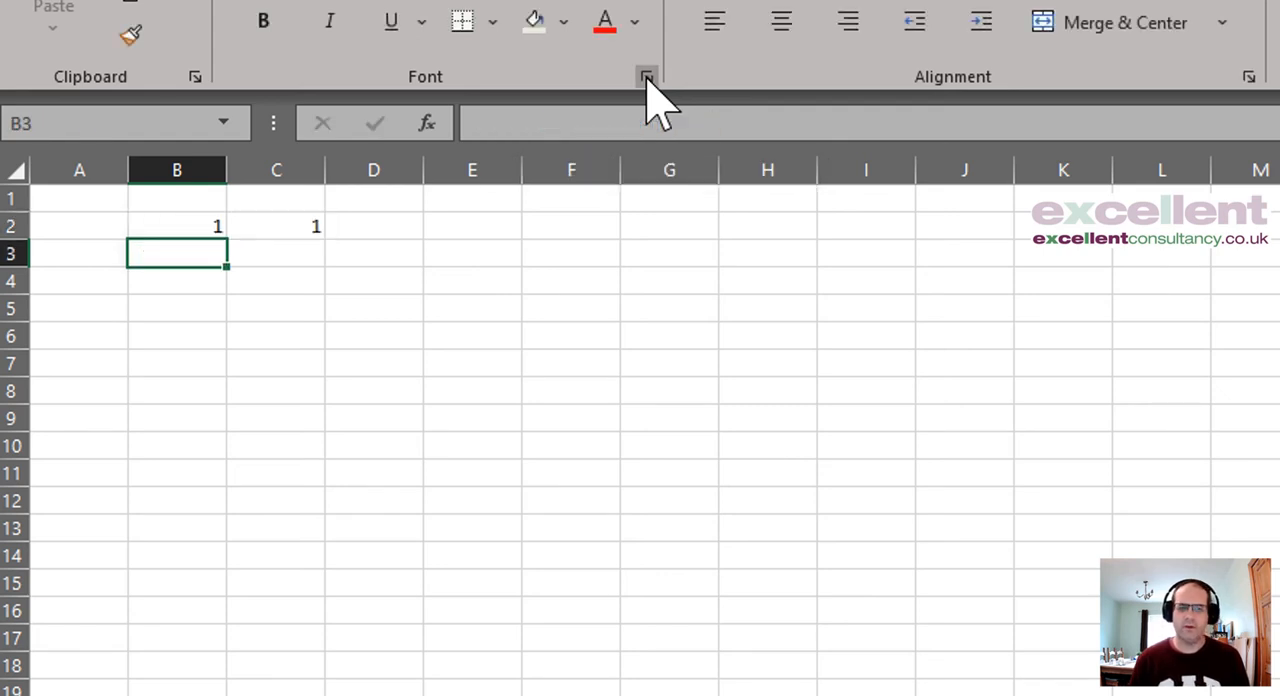
Step: Set the nested SEQUENCE's columns argument in cell B2 to 3
key(Up)
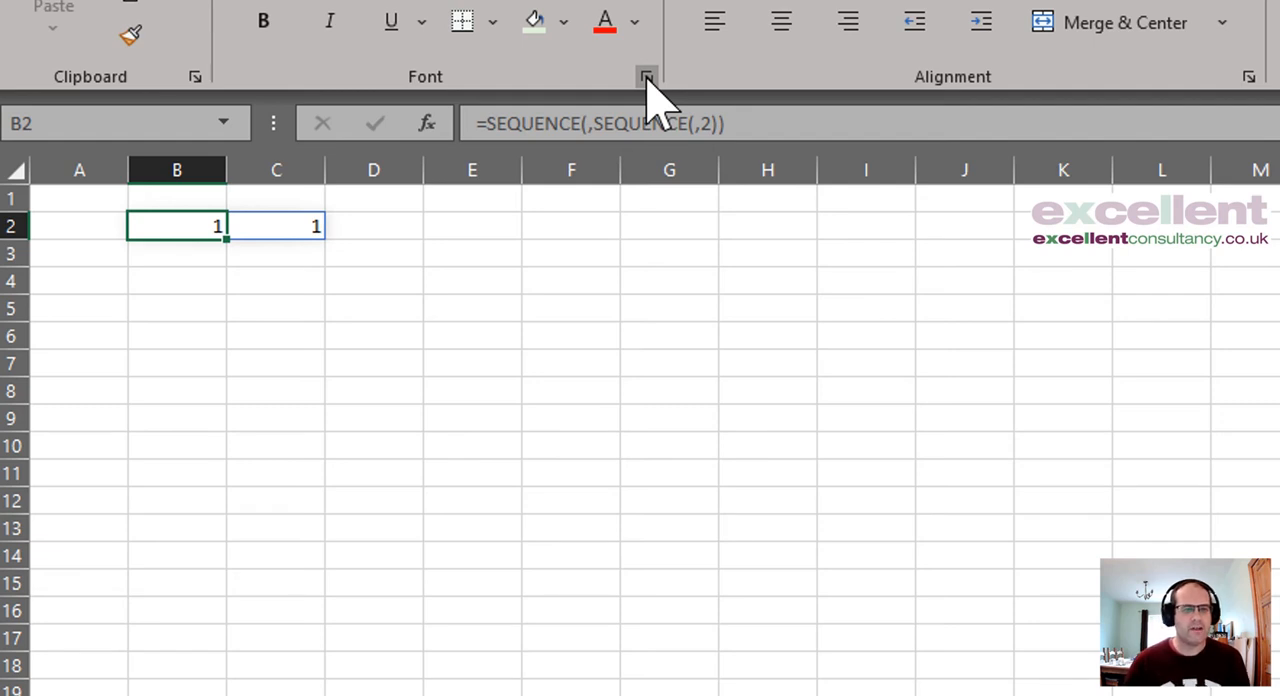
click(737, 122)
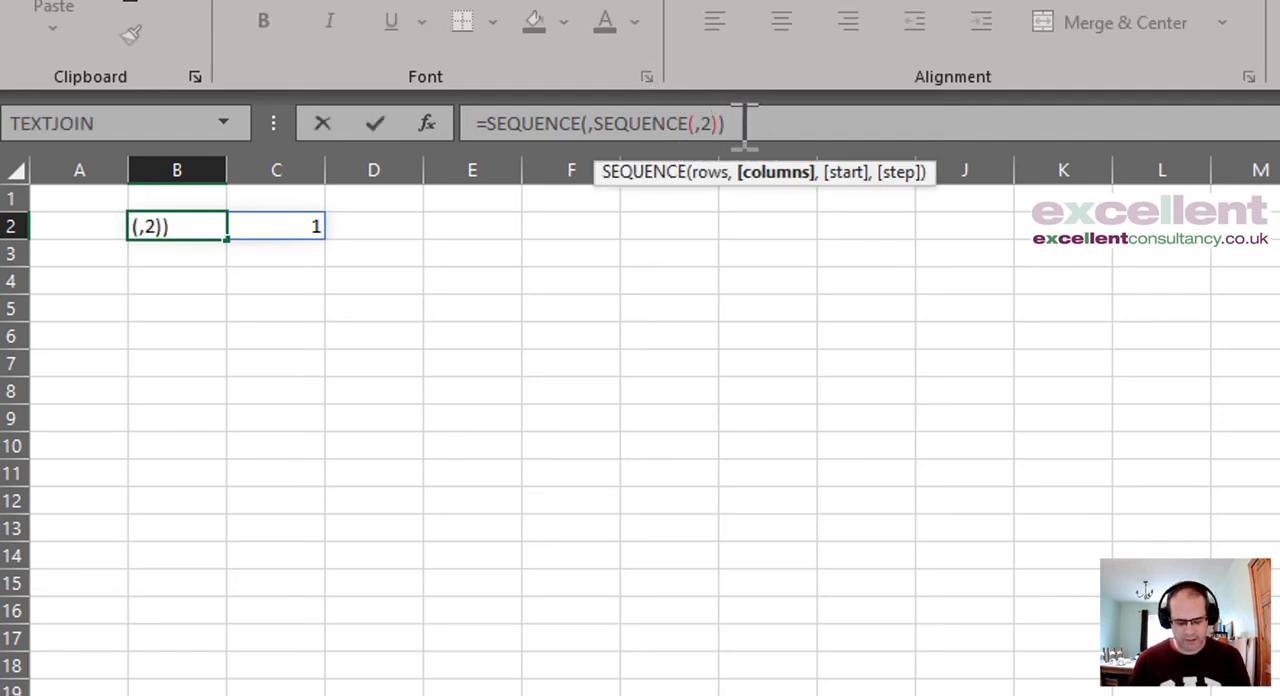
key(BackSpace)
text(3)
key(Return)
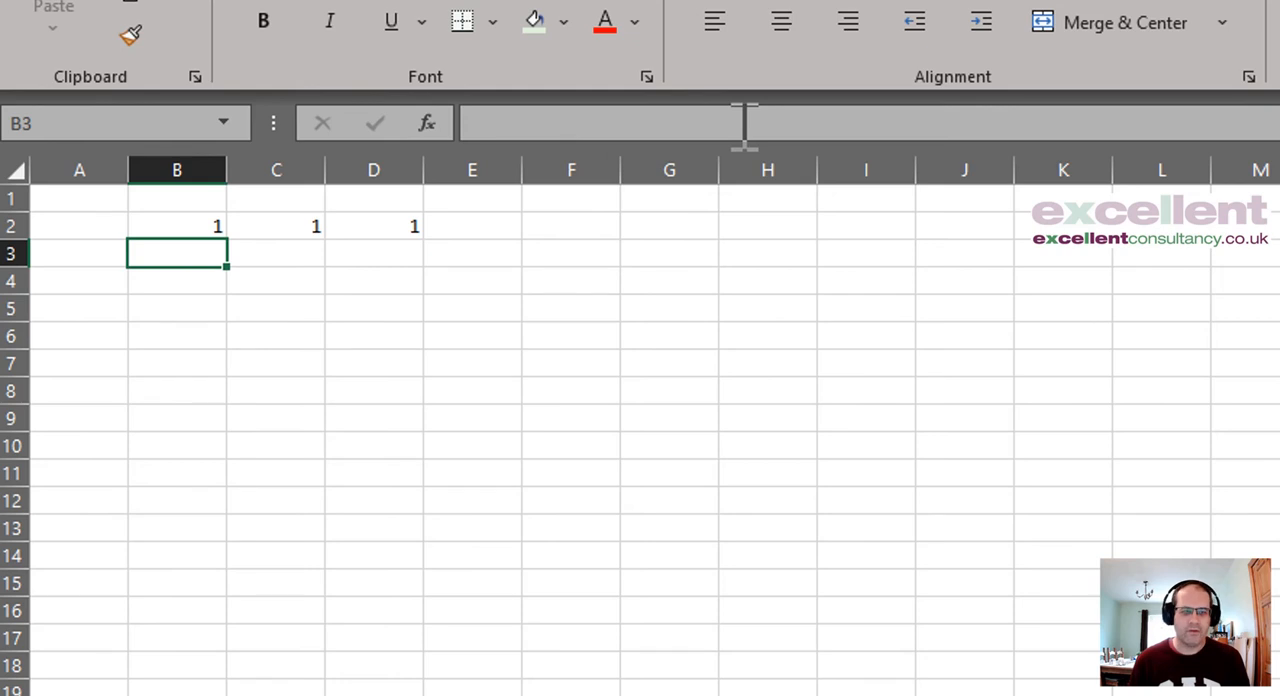
Step: Add a start argument of 2 to the nested SEQUENCE in cell B2
key(Up)
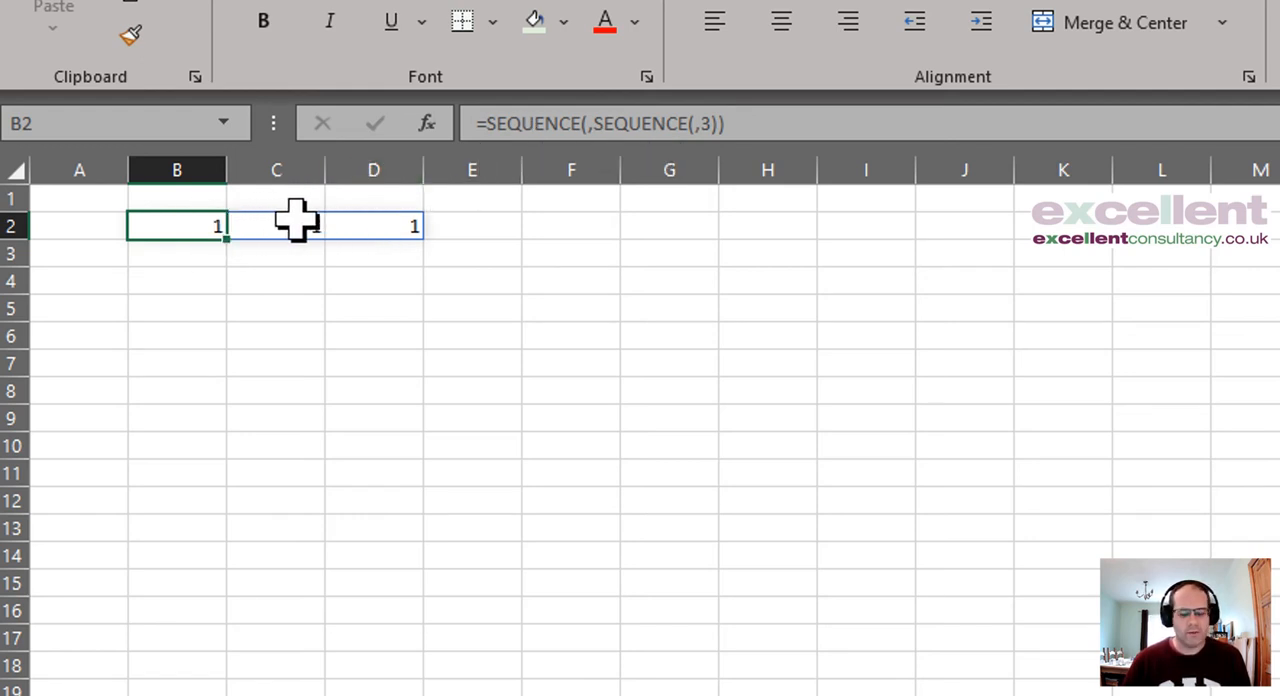
click(712, 123)
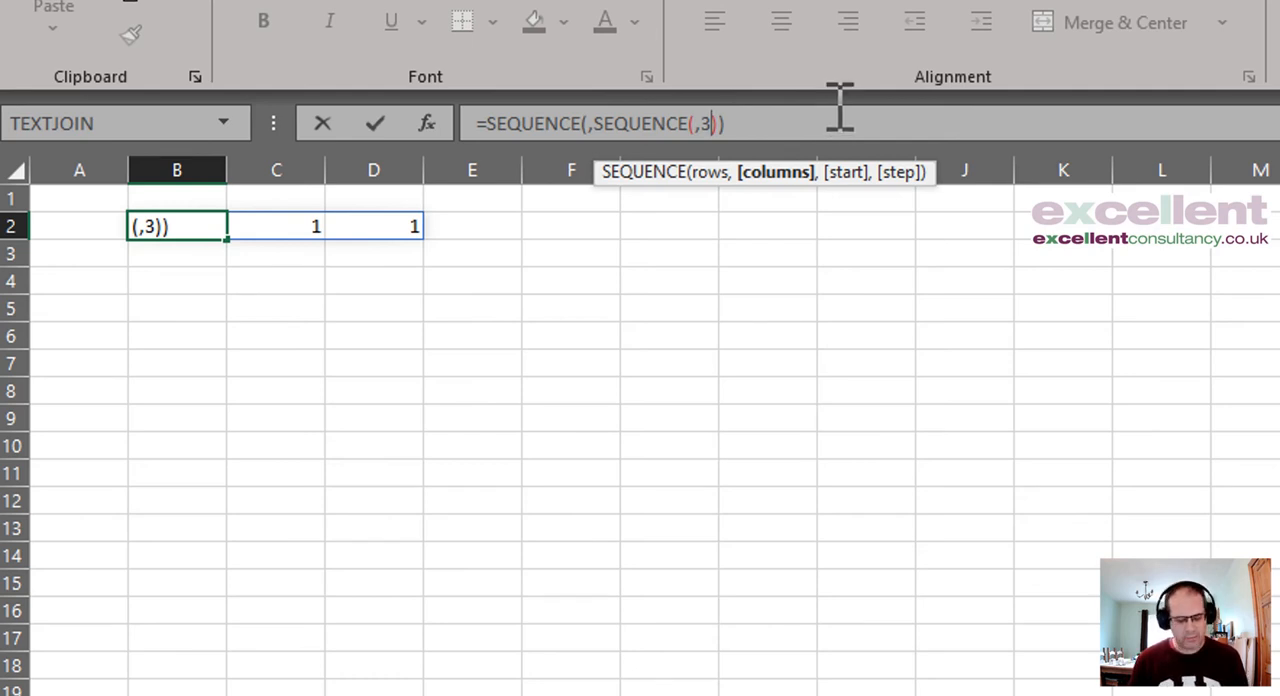
text(,2)
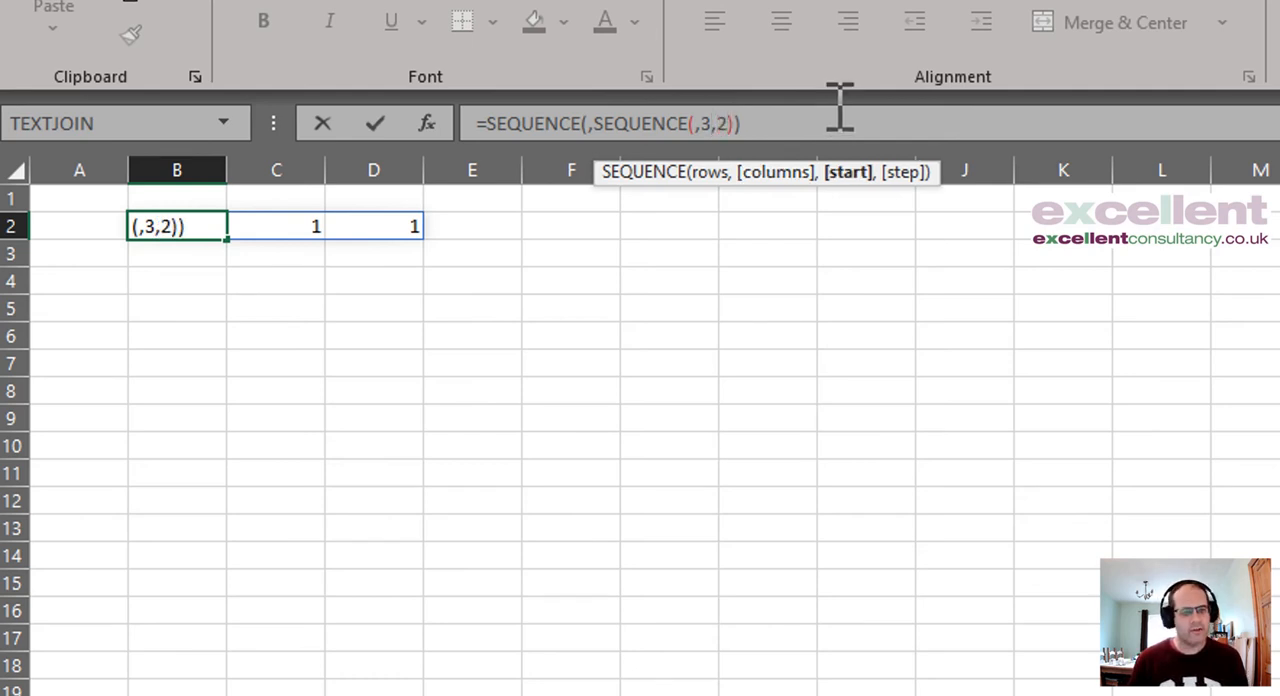
key(Return)
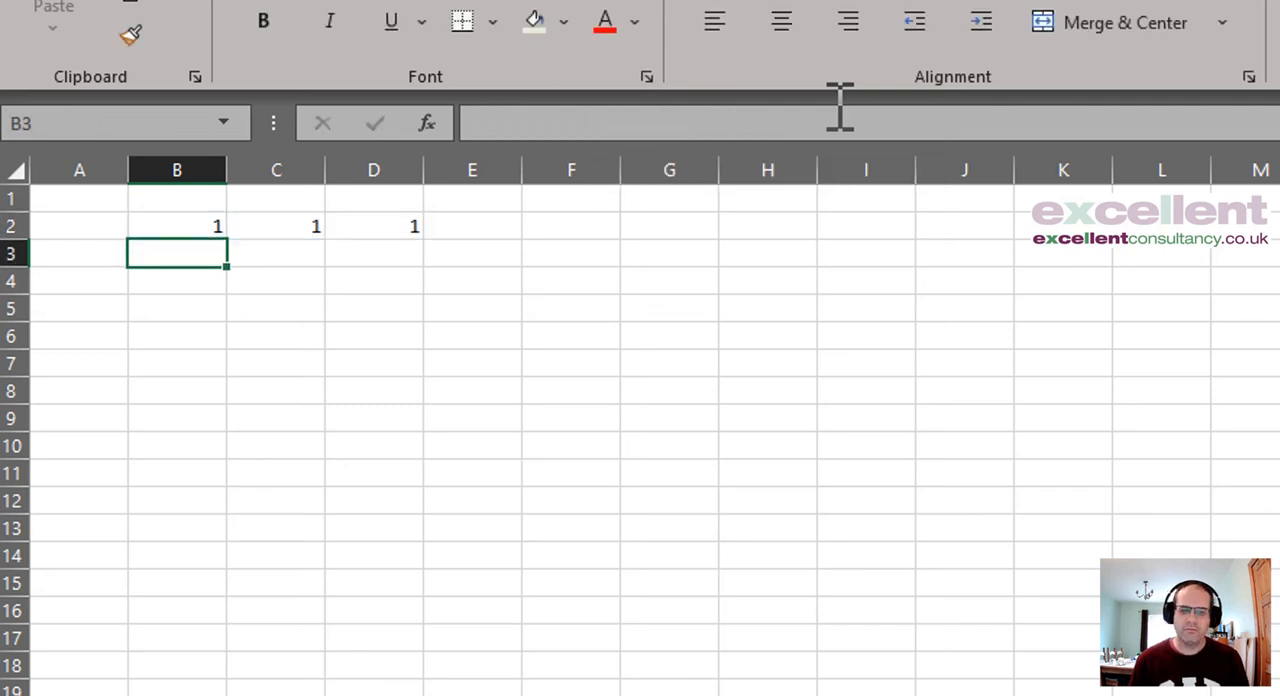
Step: Add a step argument of 3 to the nested SEQUENCE in cell B2
key(Up)
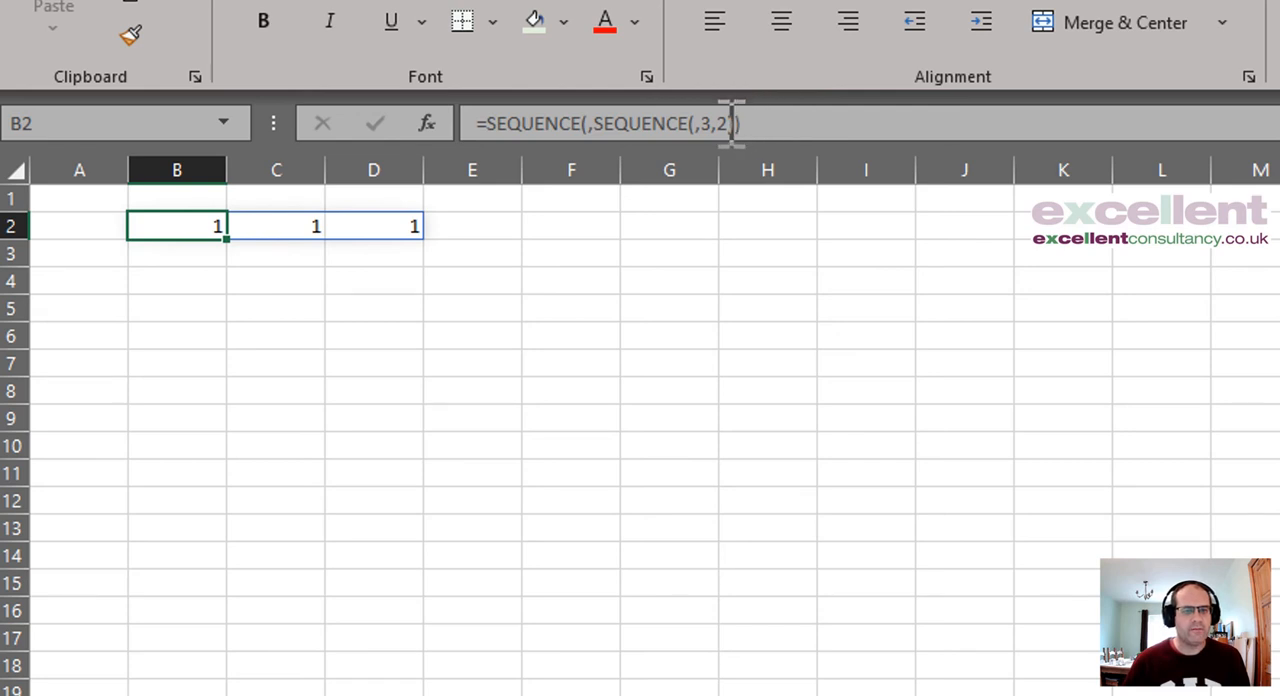
click(766, 123)
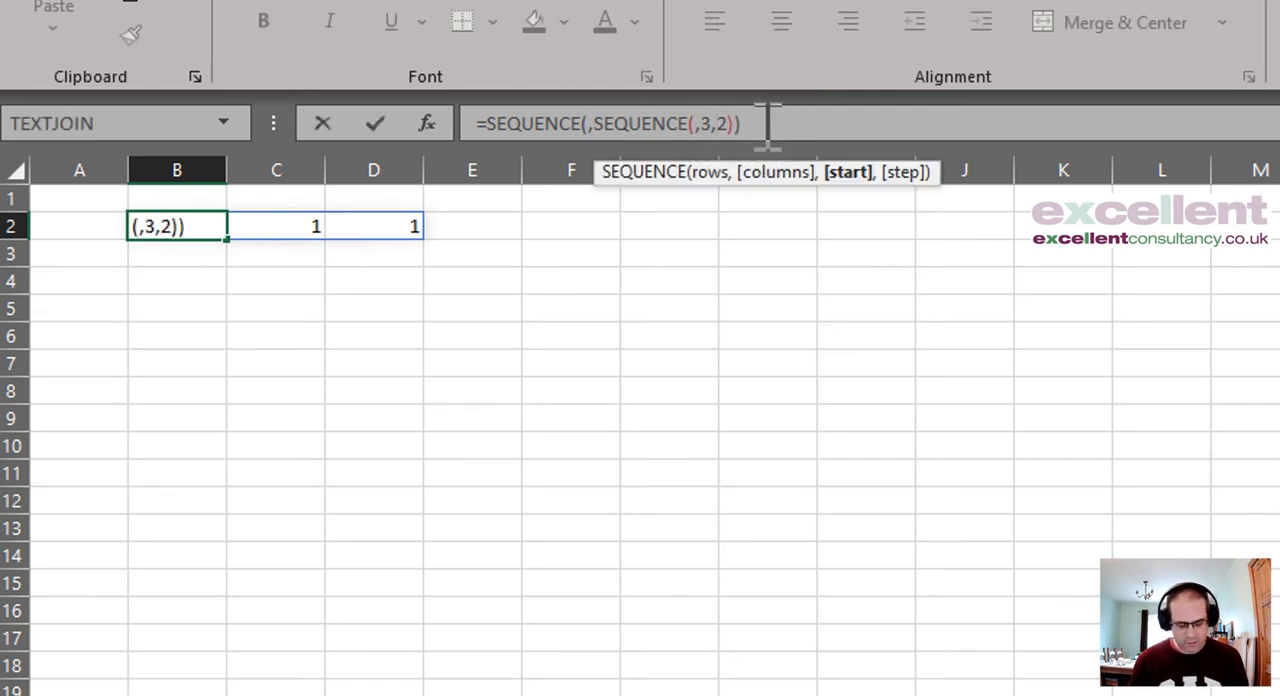
text(,3)
key(Return)
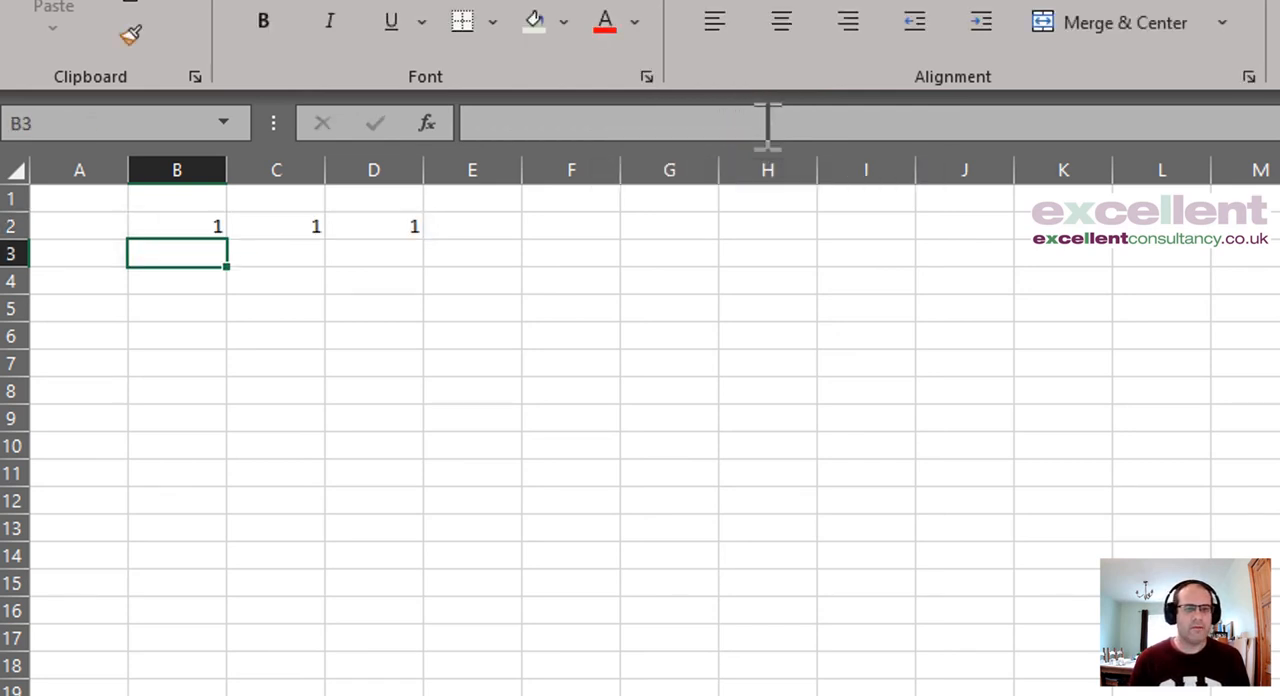
Step: Remove the nested SEQUENCE's start and step arguments and give the outer function a start of 2, making B2 =SEQUENCE(,SEQUENCE(,3),2)
key(Up)
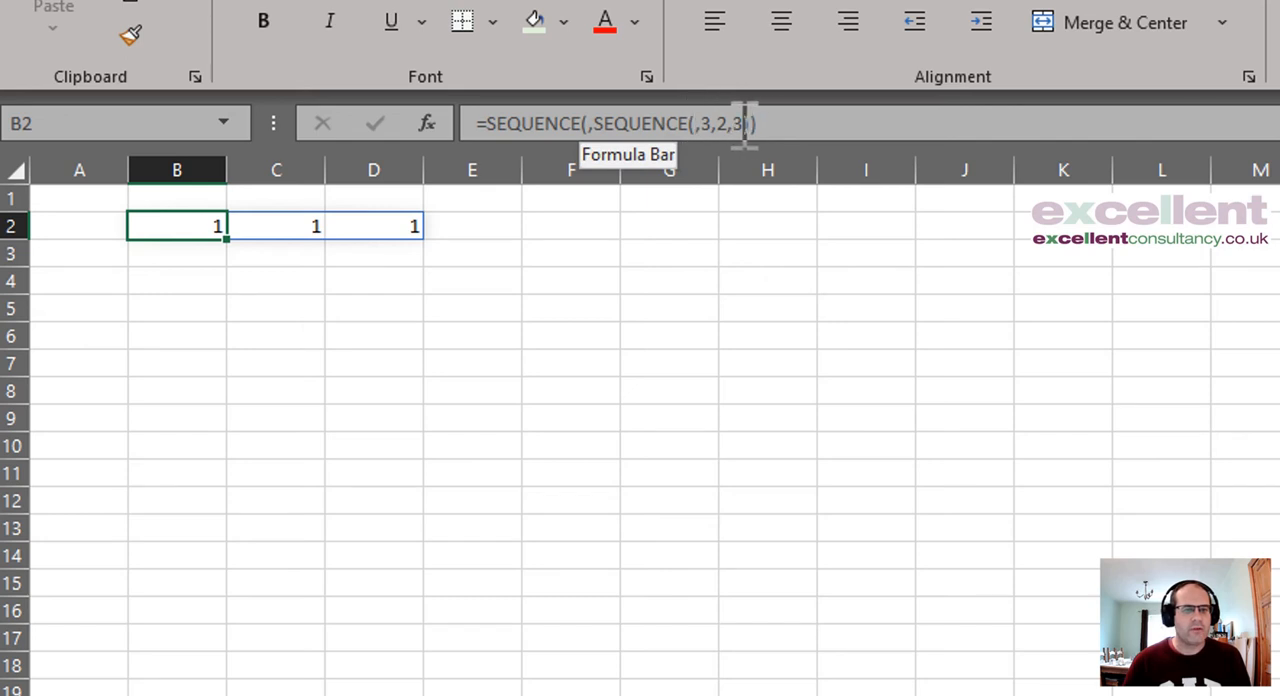
click(751, 123)
key(BackSpace)
key(BackSpace)
key(BackSpace)
key(BackSpace)
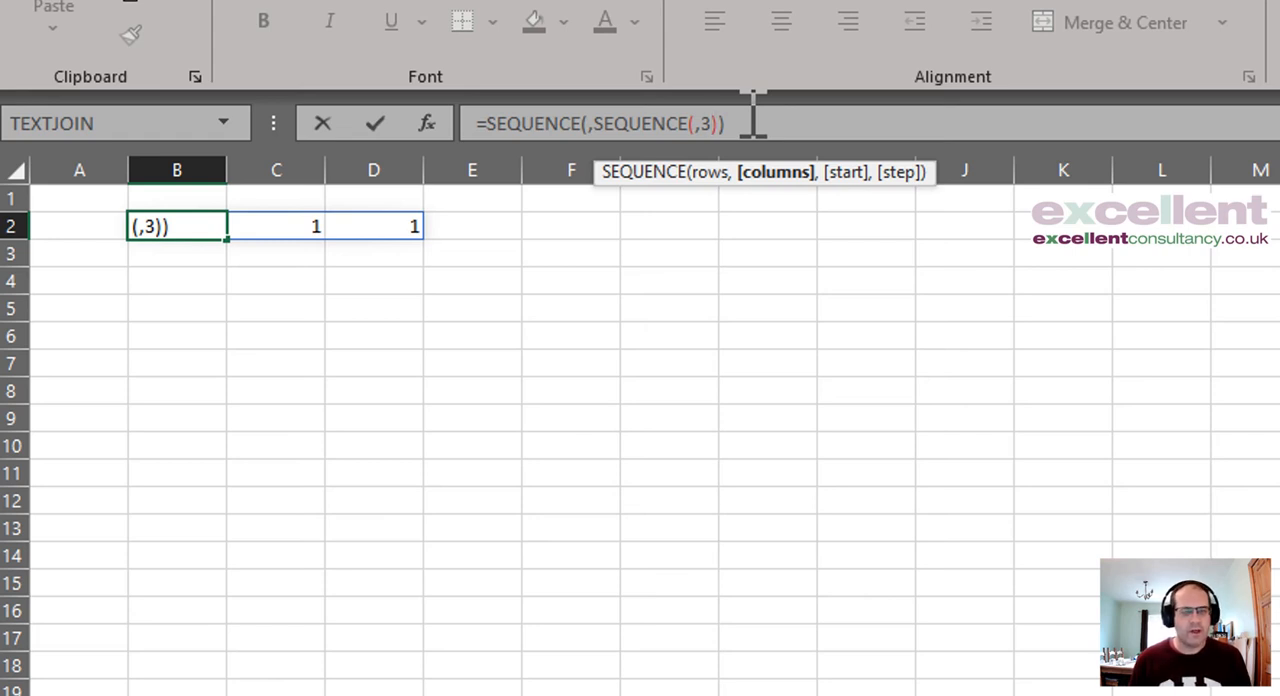
key(Right)
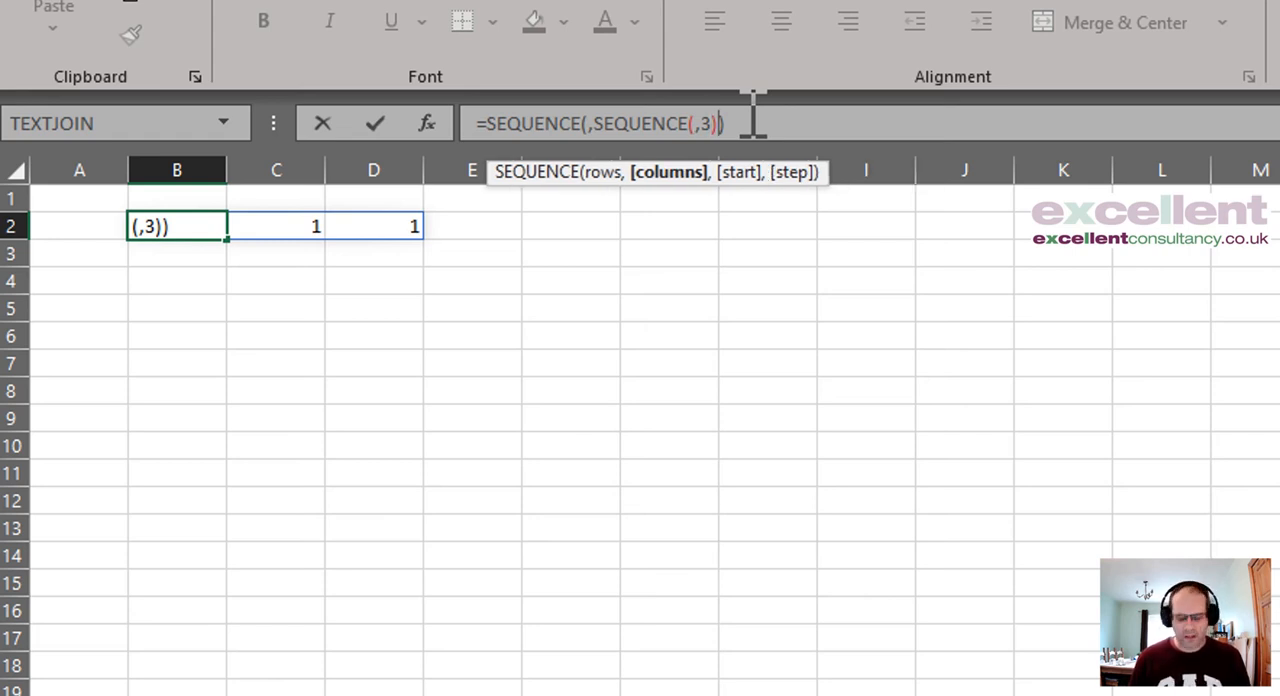
text(,2)
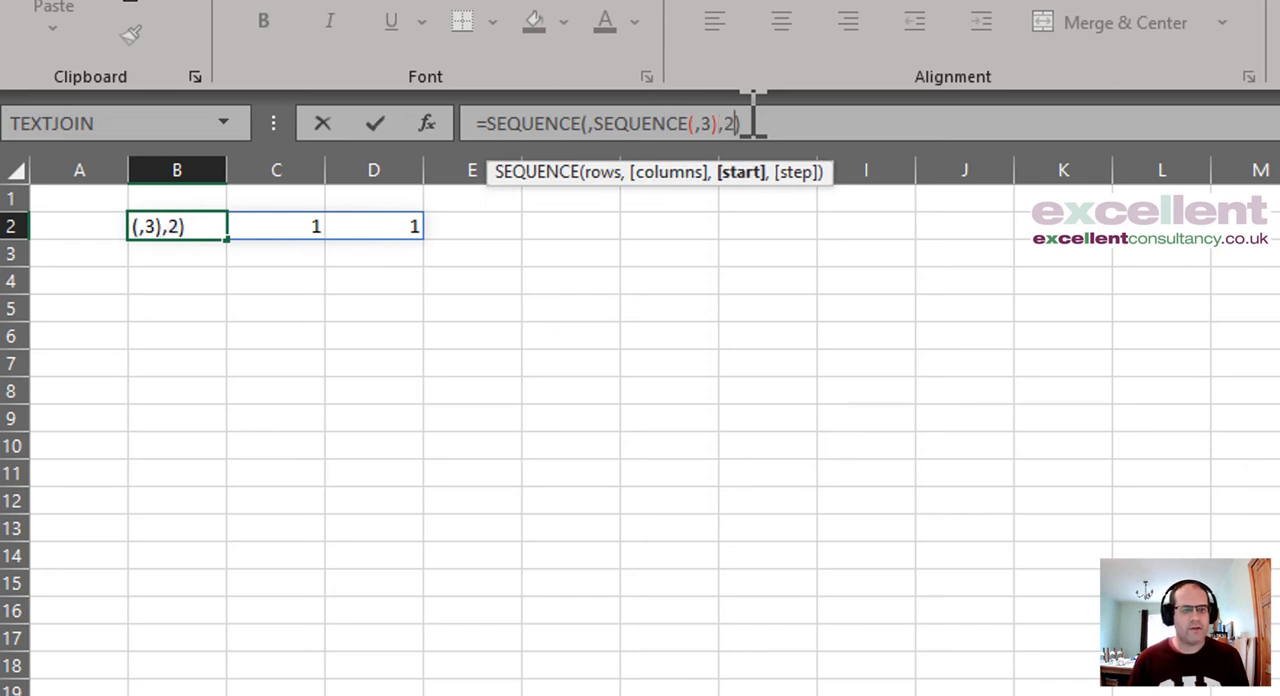
key(Return)
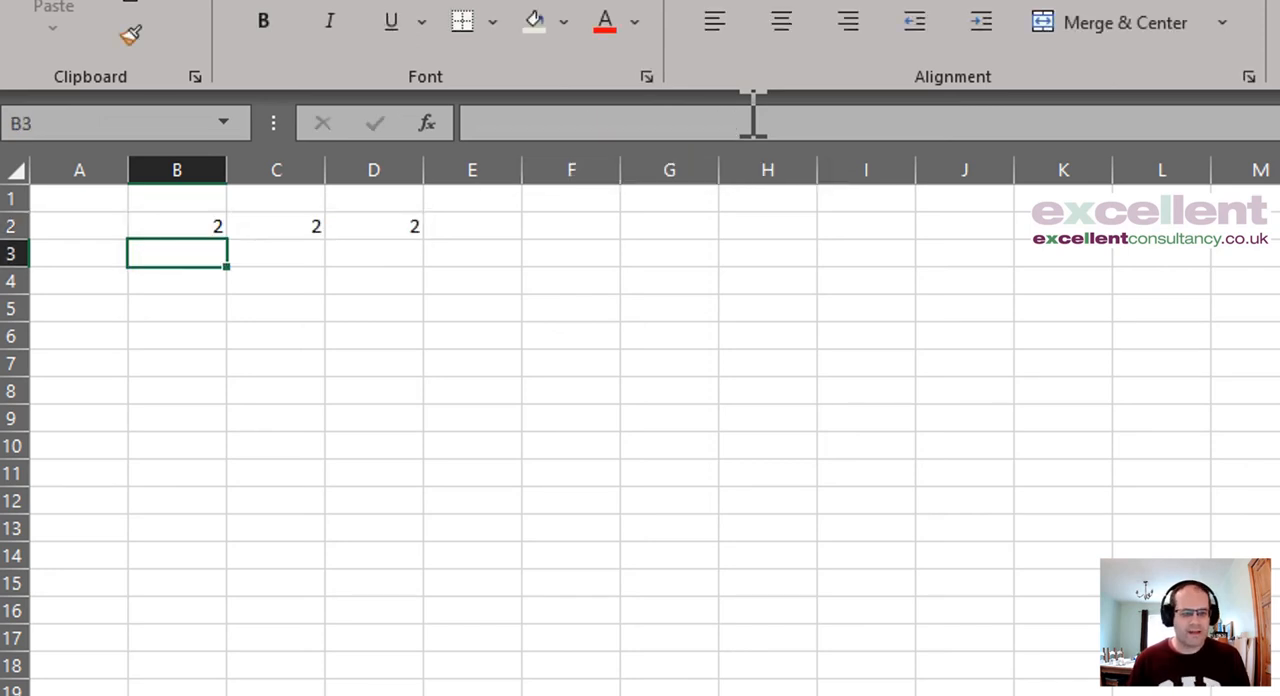
Step: Set the outer SEQUENCE's start argument in cell B2 to 4
key(Up)
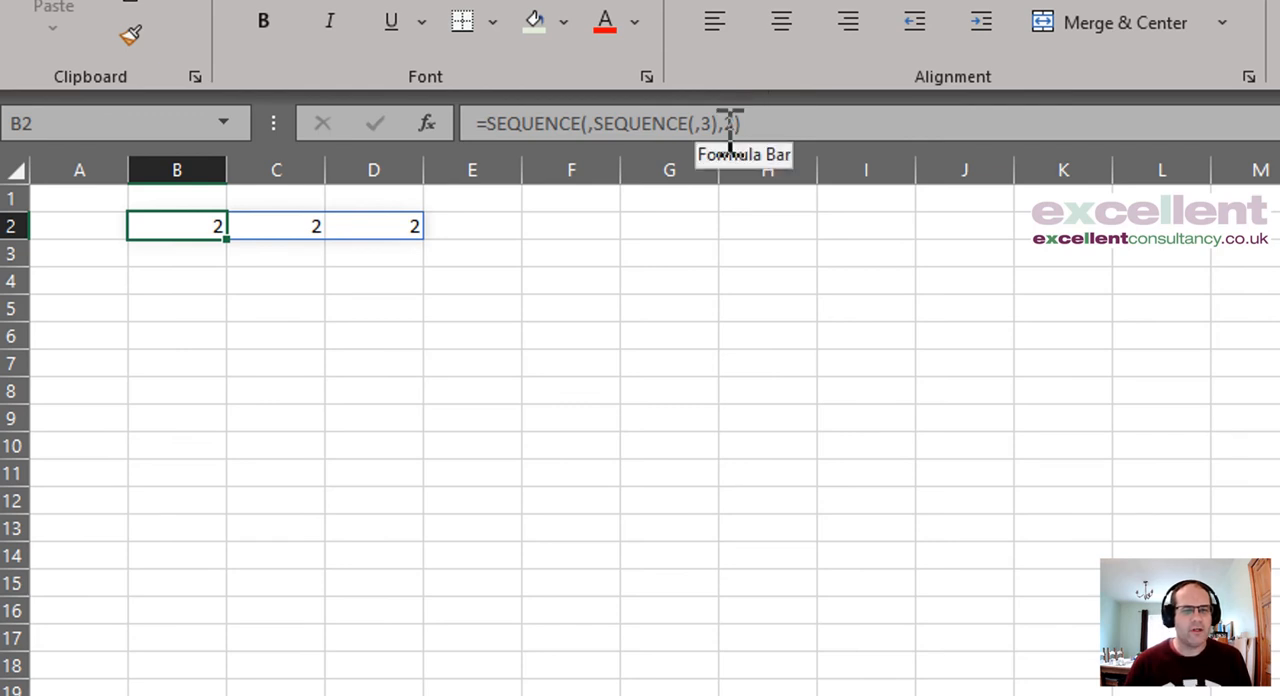
click(737, 123)
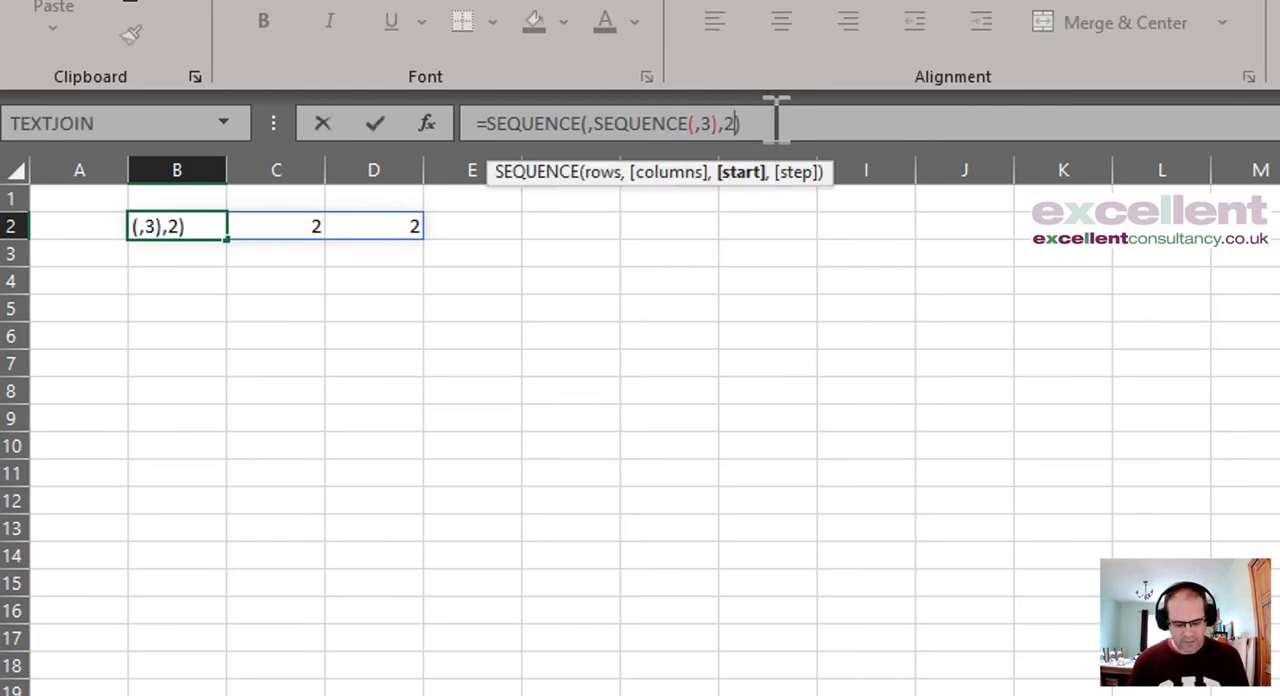
key(BackSpace)
text(4)
key(Return)
Step: Move the nested SEQUENCE's value 3 from columns to rows, making the formula in B2 =SEQUENCE(,SEQUENCE(3,),4)
key(Up)
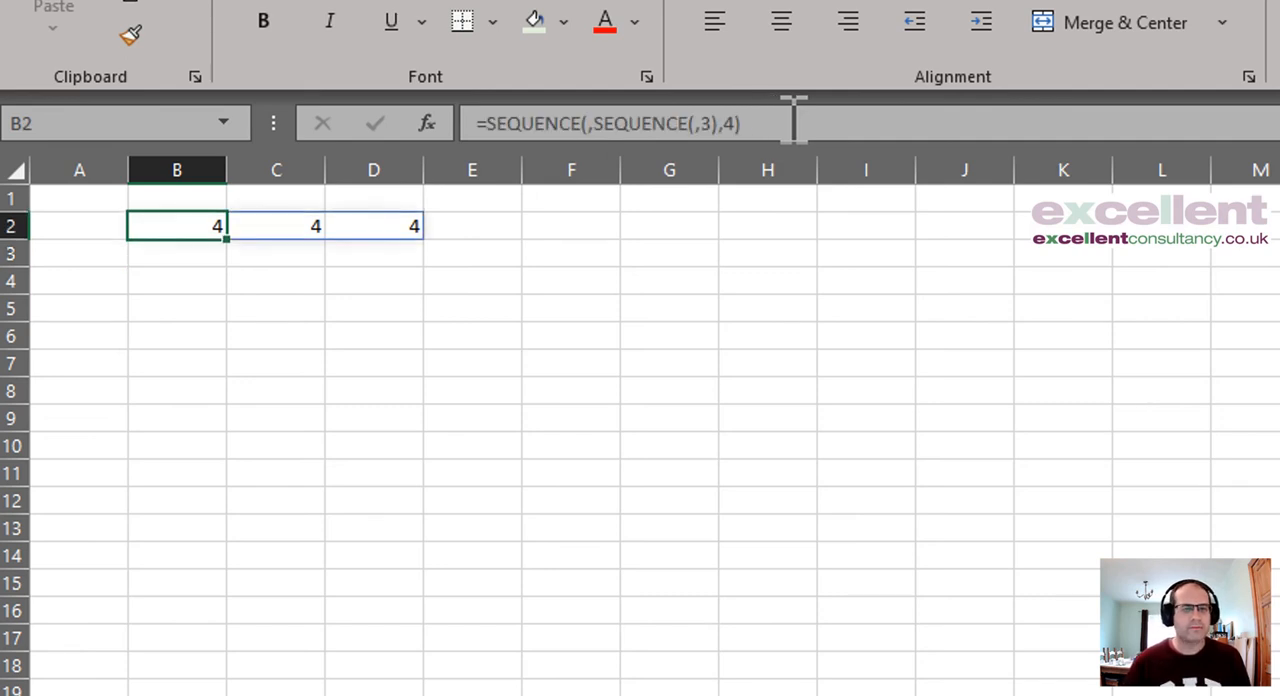
click(697, 123)
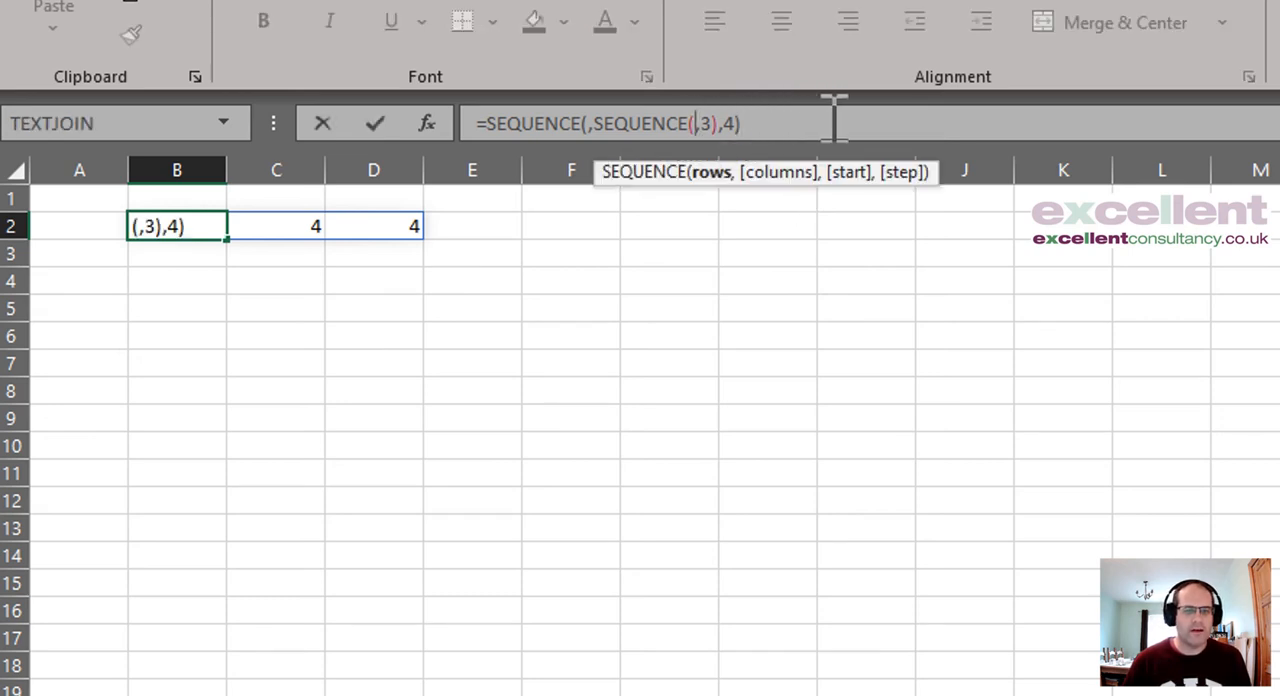
click(619, 123)
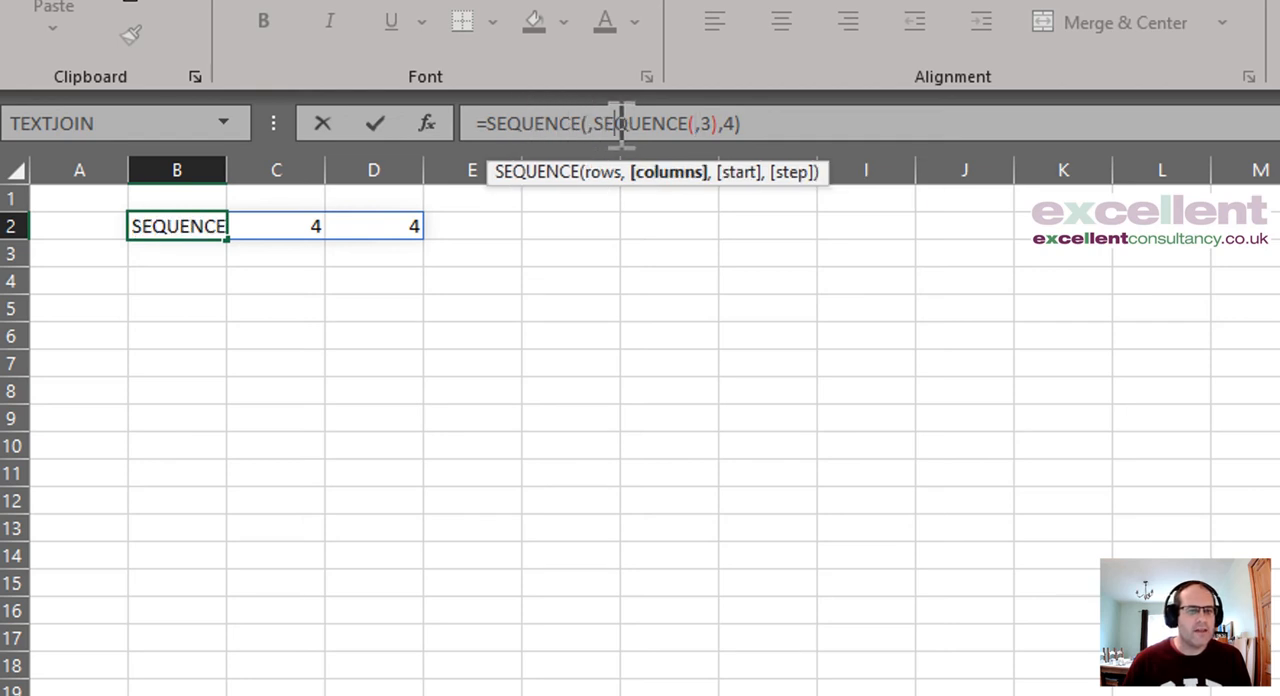
click(551, 123)
click(711, 123)
text())
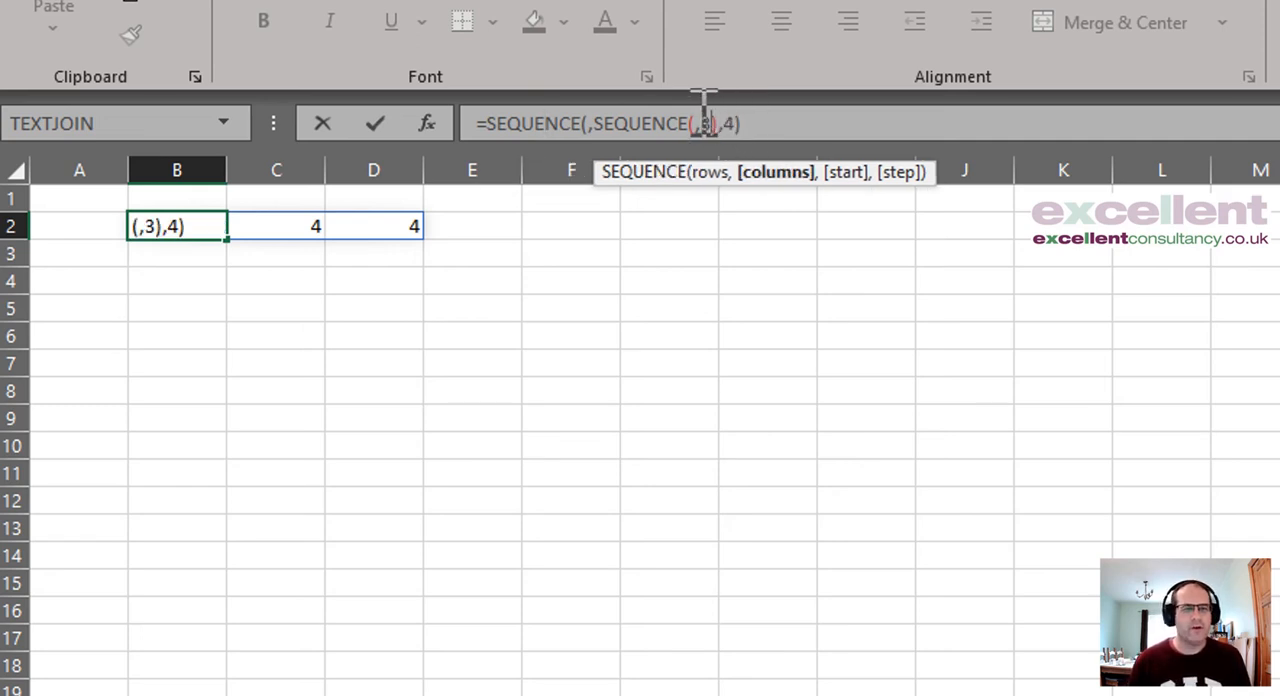
key(BackSpace)
key(Left)
text(3)
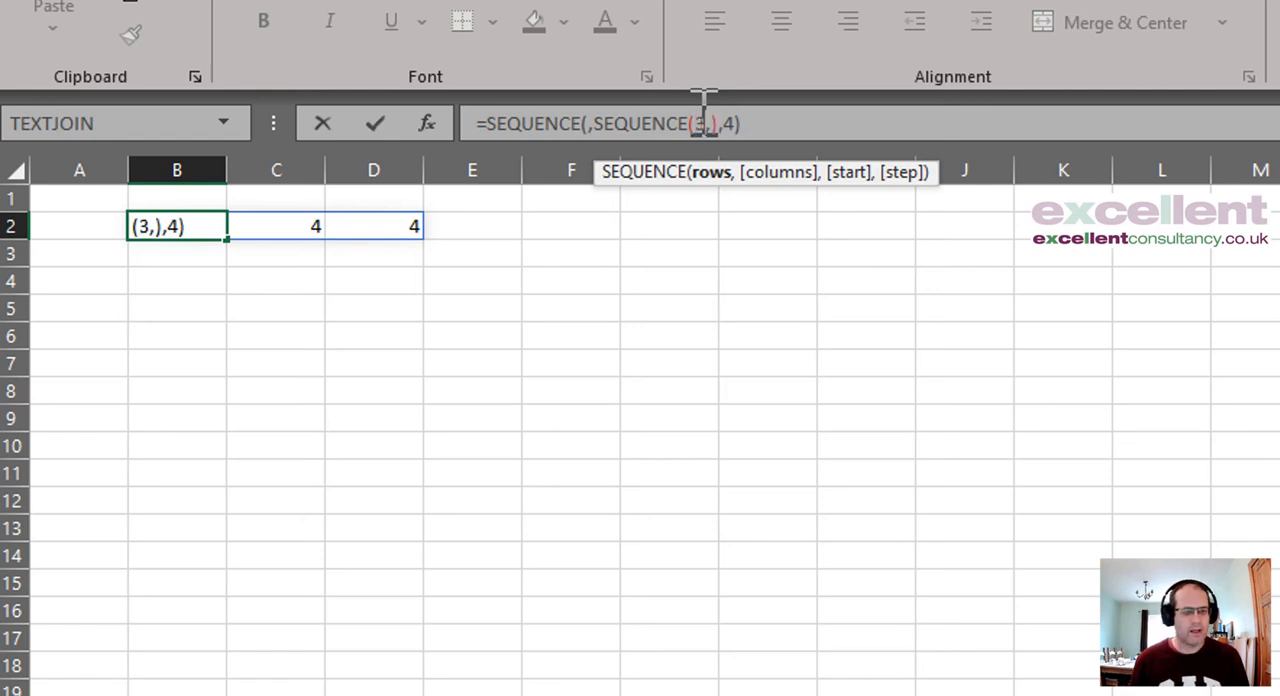
key(Return)
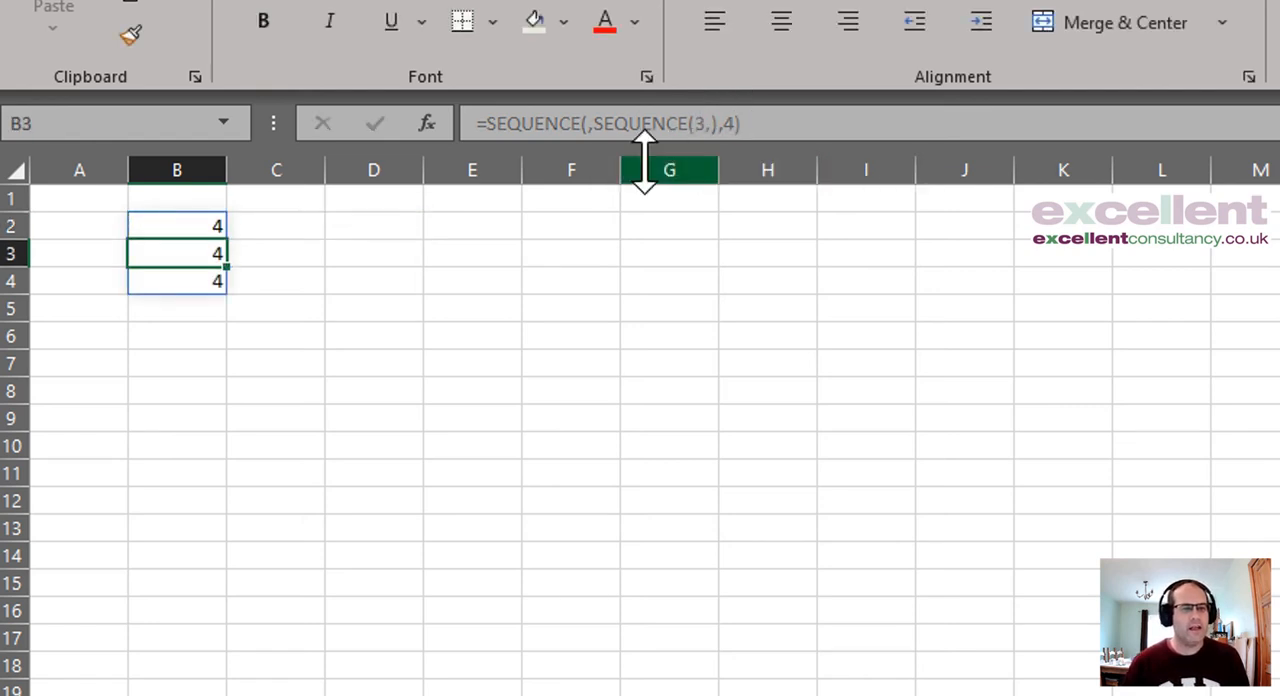
Step: Set the nested SEQUENCE's columns argument to 5, making the formula in B2 =SEQUENCE(,SEQUENCE(3,5),4)
click(195, 224)
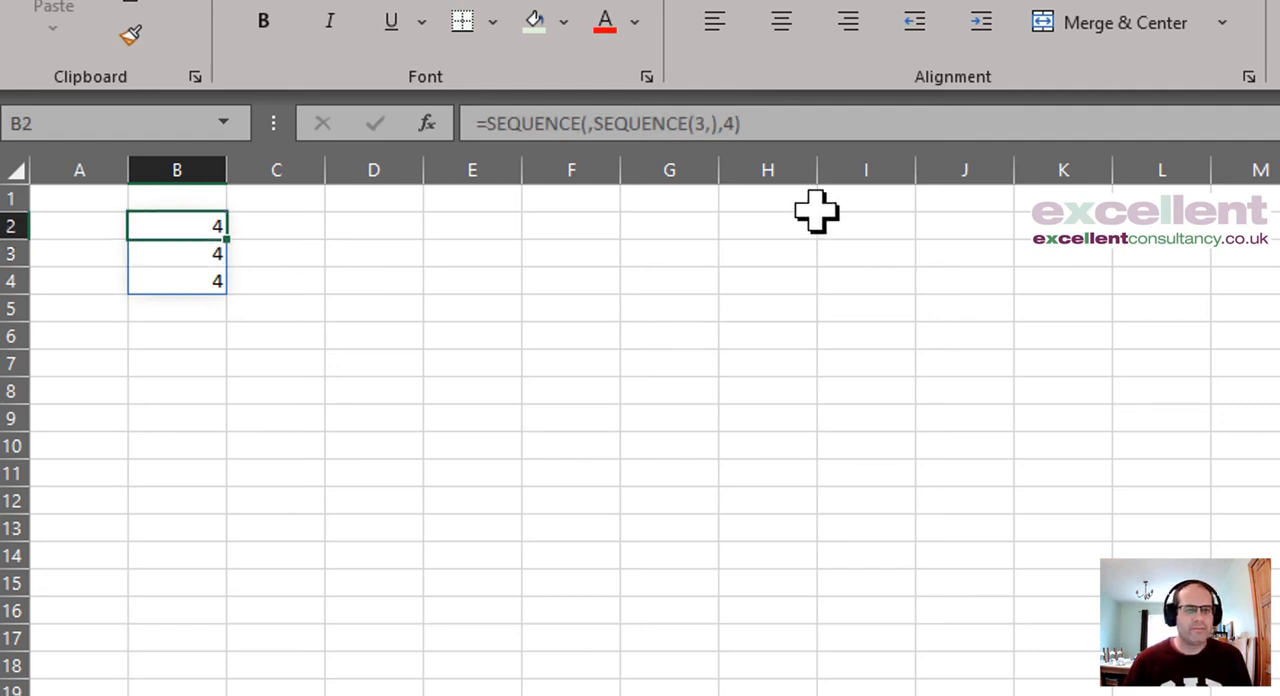
click(718, 122)
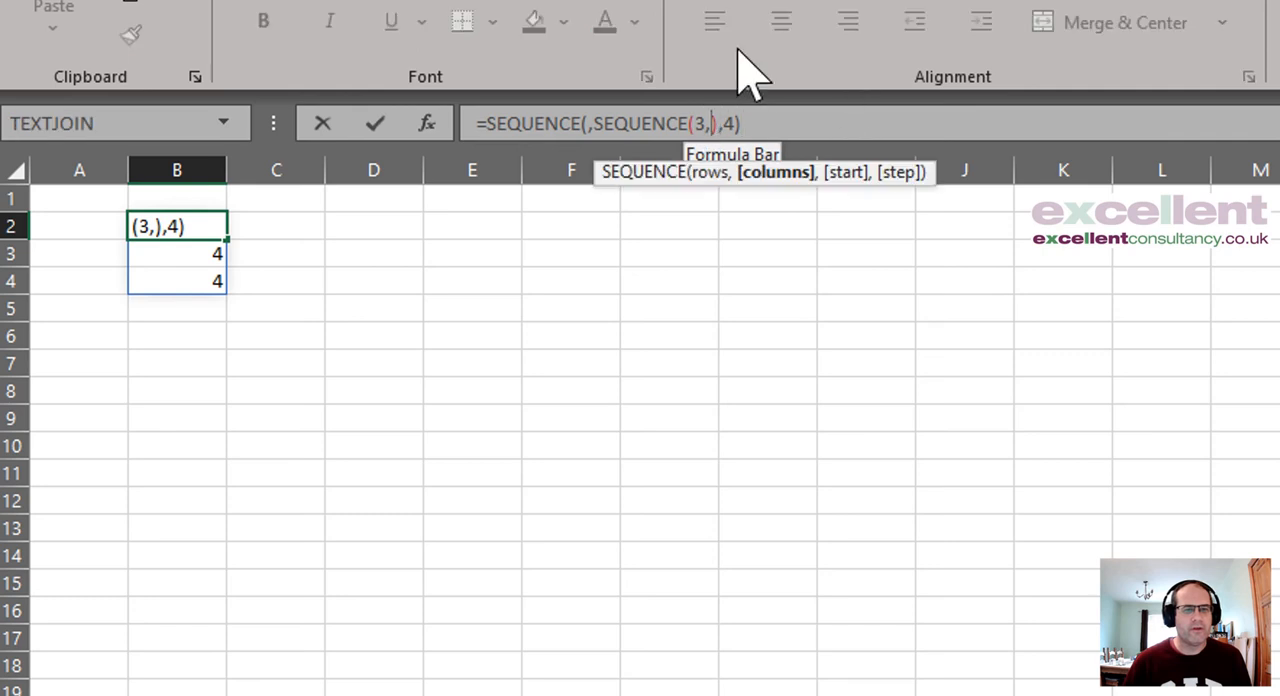
text(5)
key(Return)
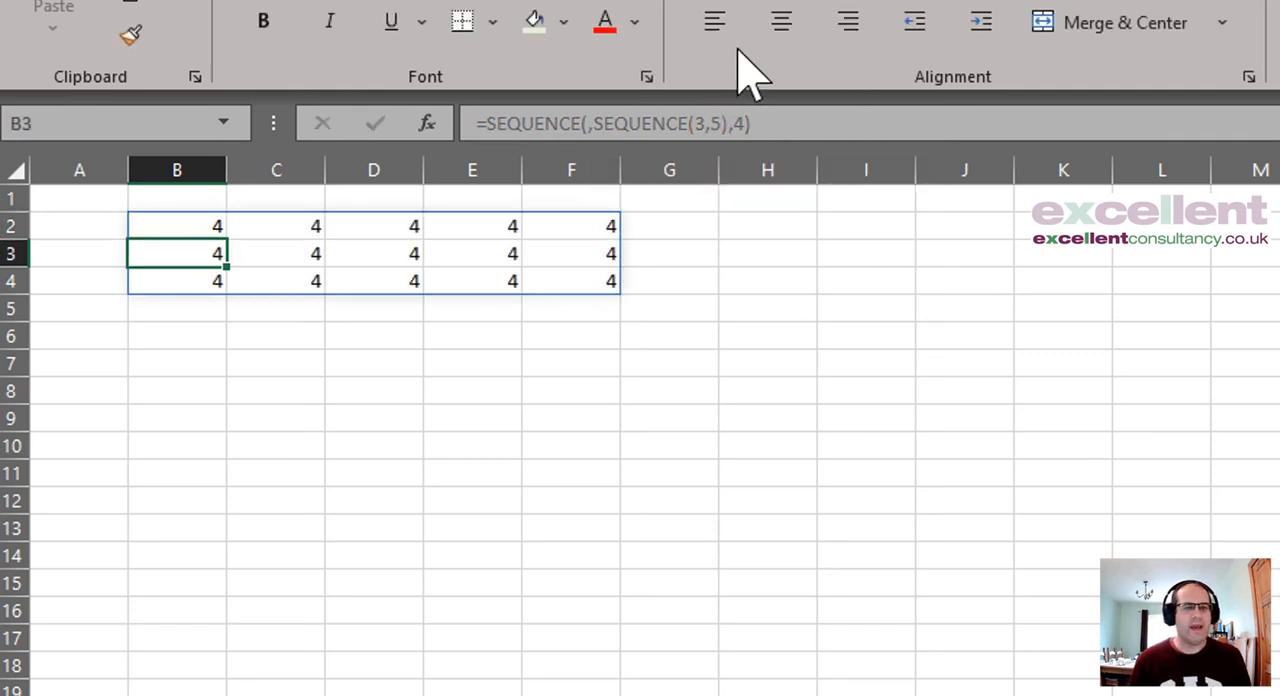
key(Up)
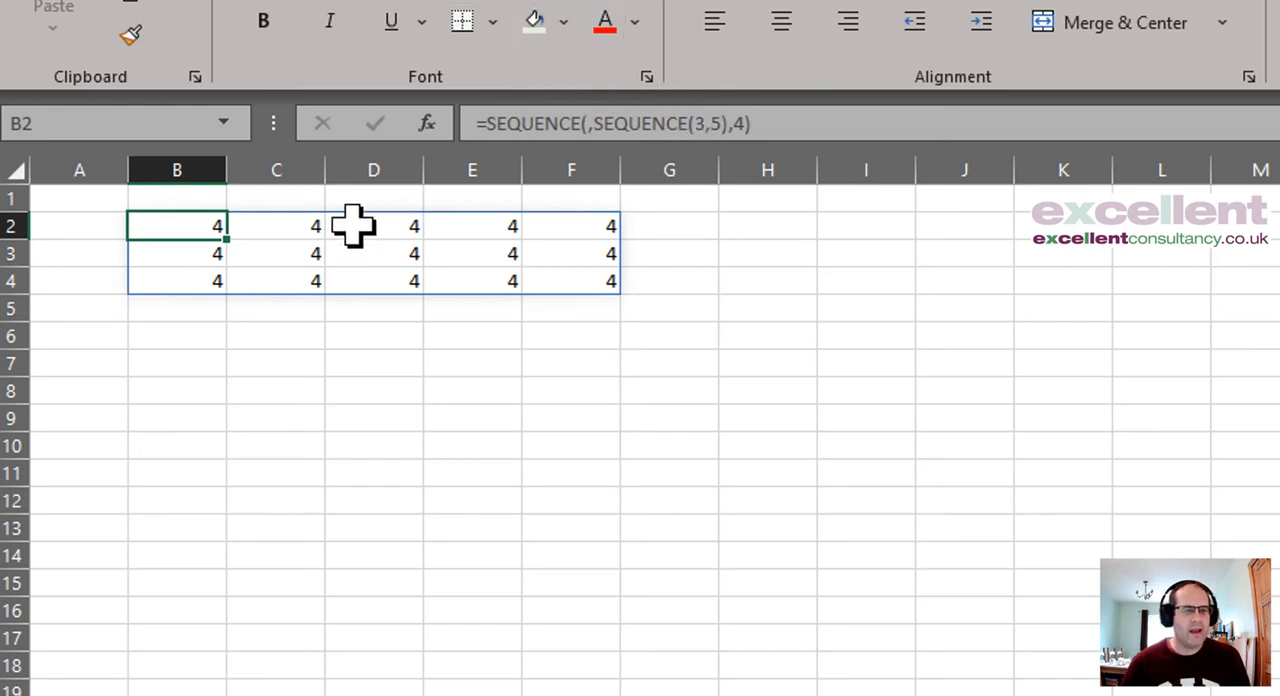
Step: Set the nested SEQUENCE's rows argument to 4, making the formula in B2 =SEQUENCE(,SEQUENCE(4,5),4)
click(709, 123)
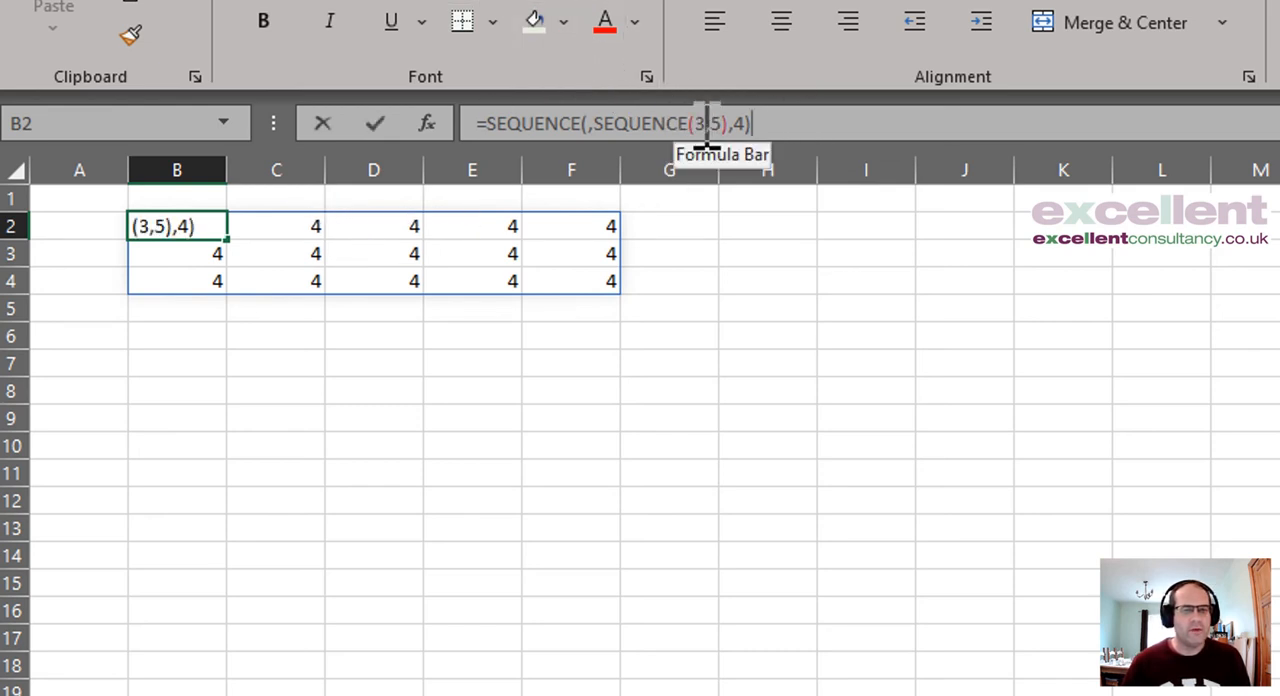
key(BackSpace)
text(4)
key(Return)
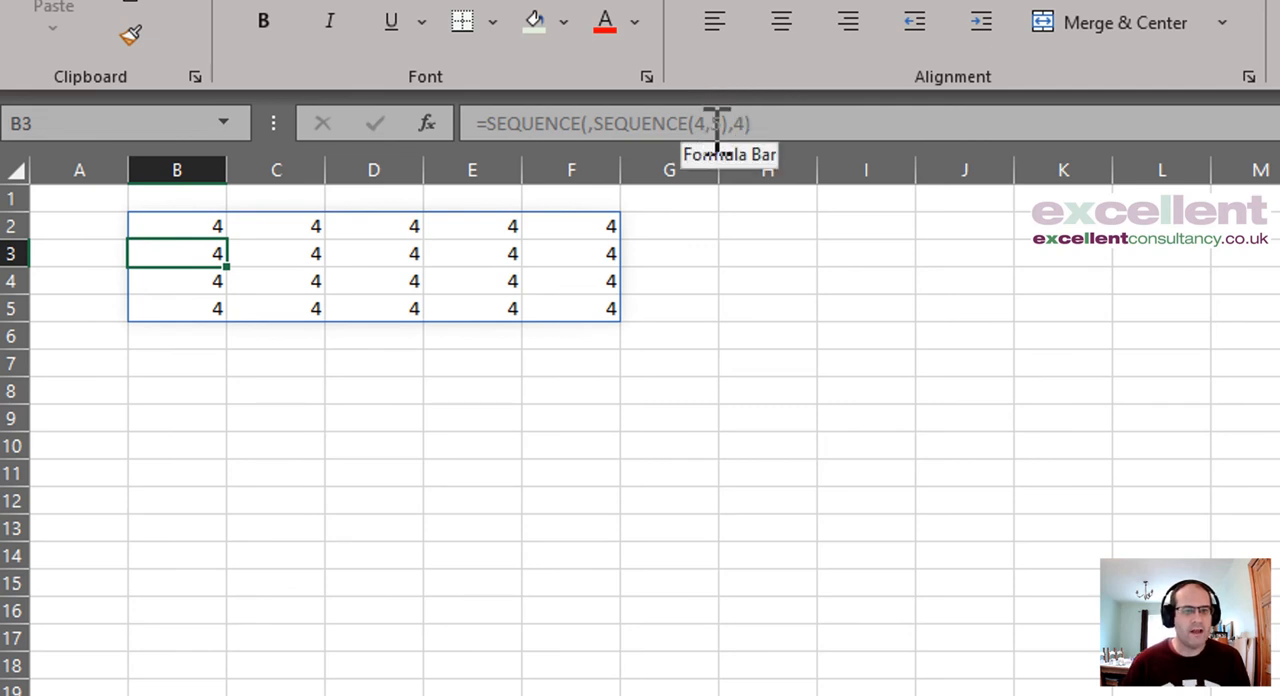
Step: Restore the nested SEQUENCE's rows argument to 3, making the formula in B2 =SEQUENCE(,SEQUENCE(3,5),4)
key(BackSpace)
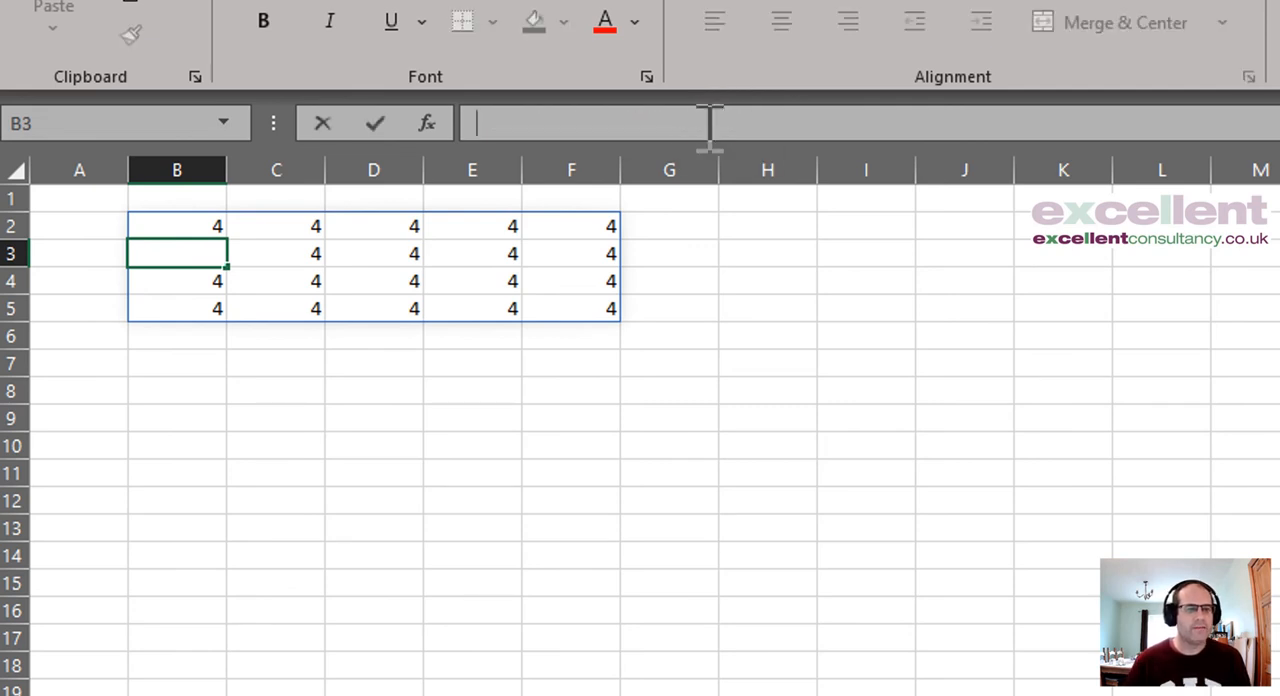
key(Escape)
key(Up)
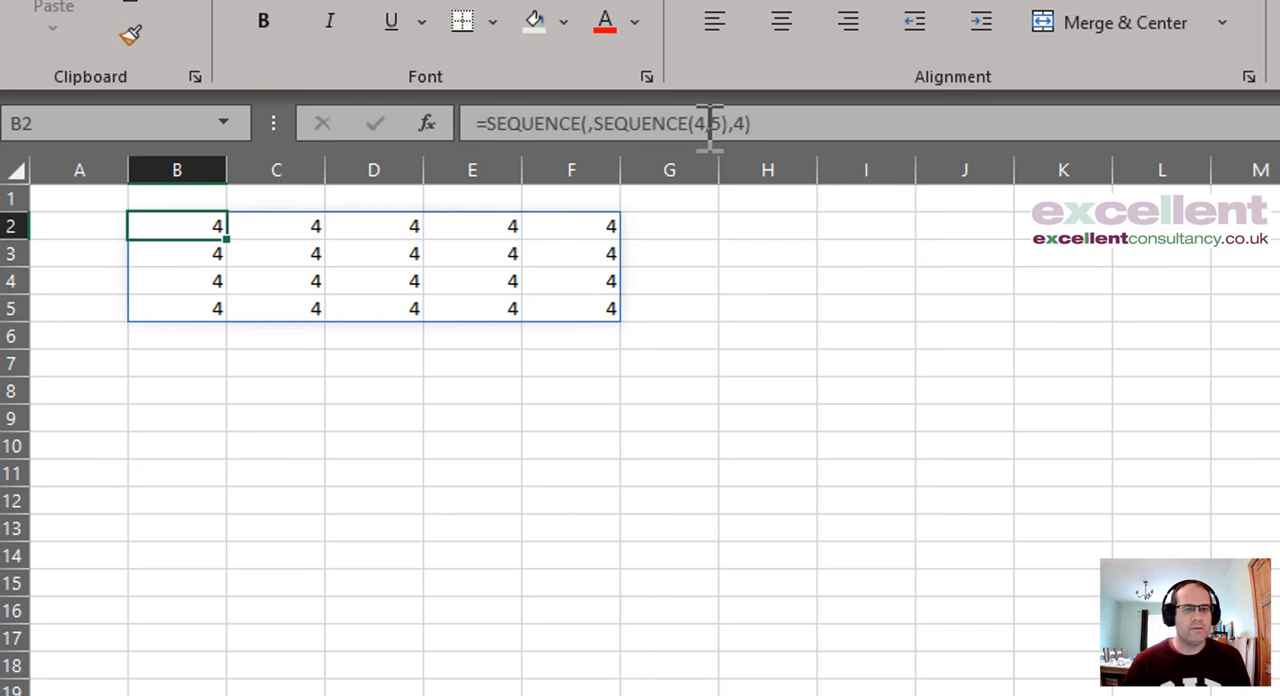
click(706, 123)
key(BackSpace)
text(3)
key(Return)
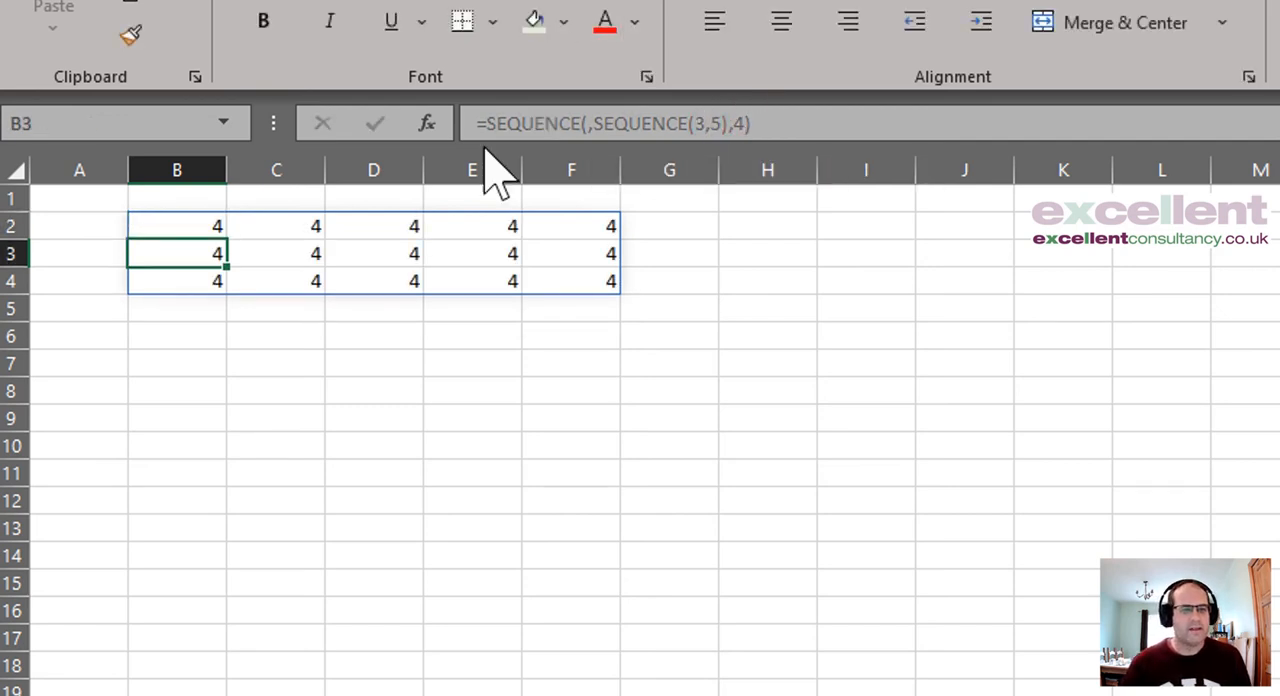
Step: Enter 4 in cell A1, leaving the formula in B2 as it is
click(174, 220)
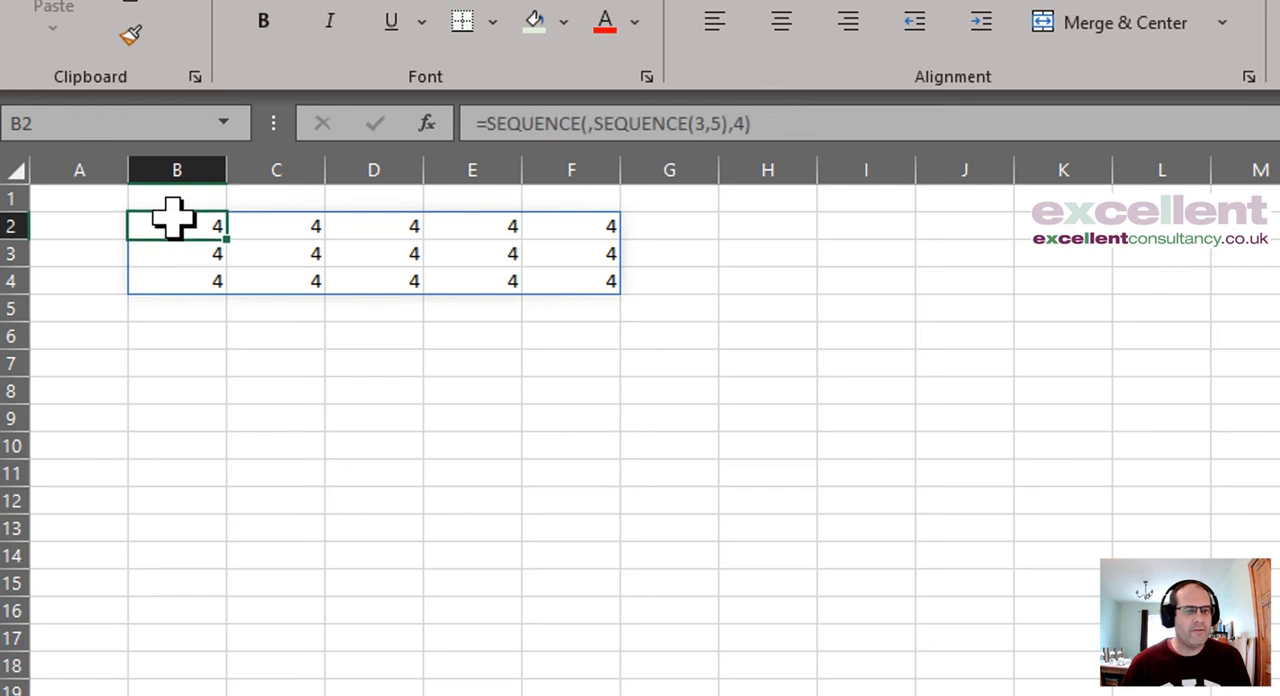
click(748, 123)
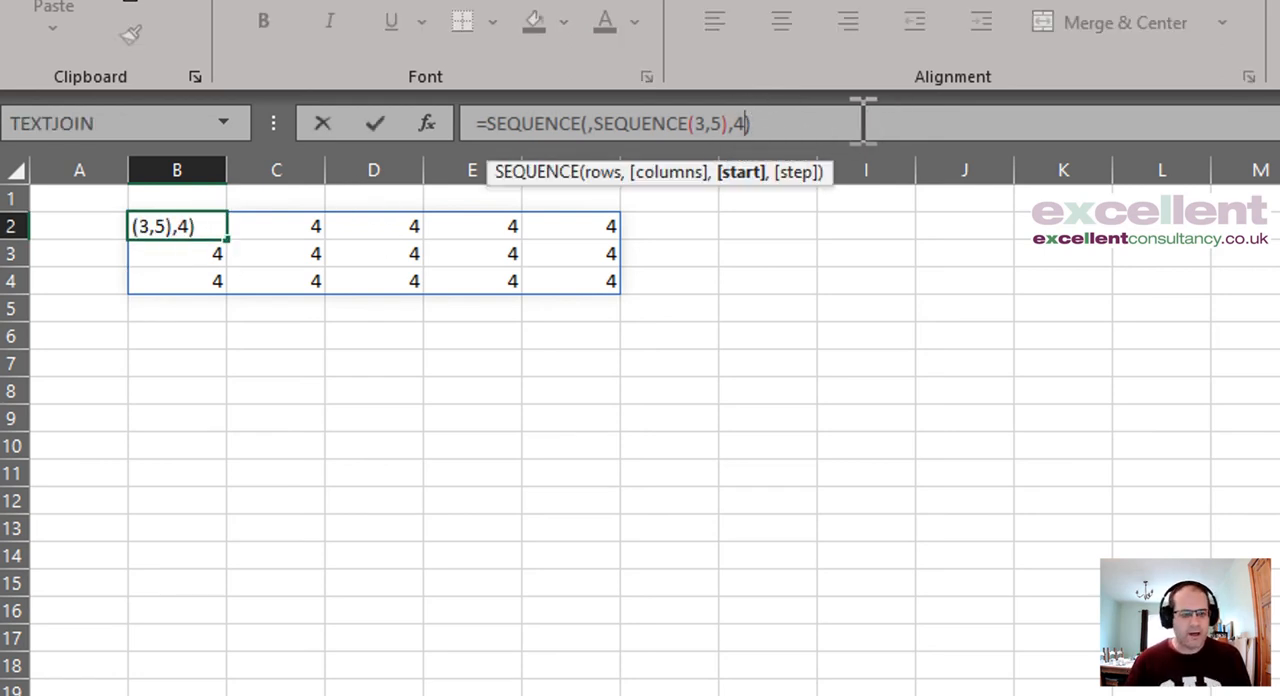
key(Home)
key(Escape)
key(Up)
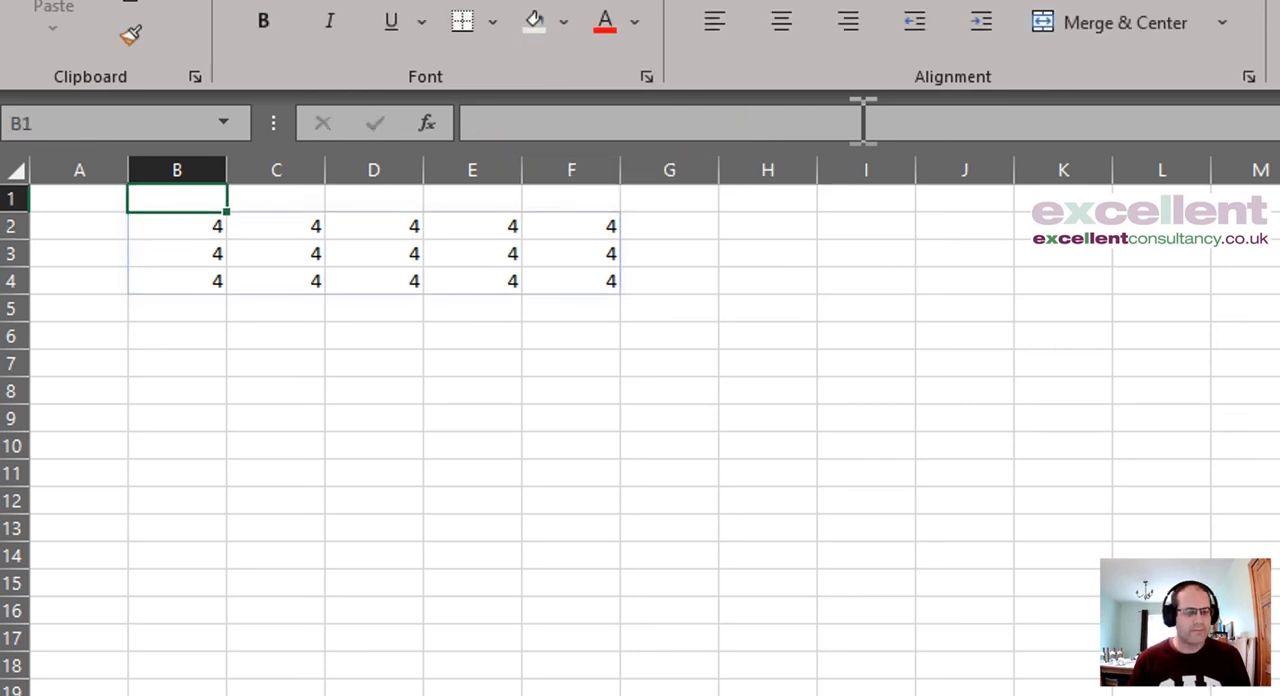
key(Left)
text(4)
key(Return)
Step: Replace the outer SEQUENCE's start argument with a reference to cell A1, making B2 =SEQUENCE(,SEQUENCE(3,5),A1)
key(Right)
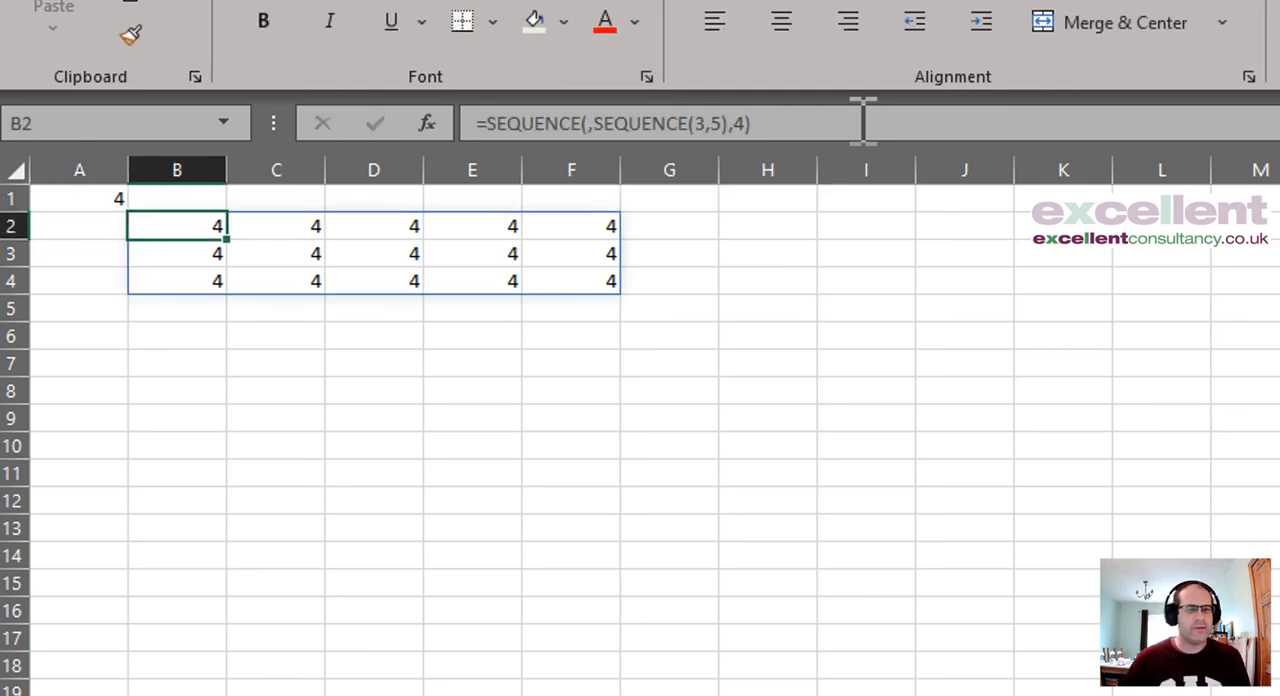
click(745, 122)
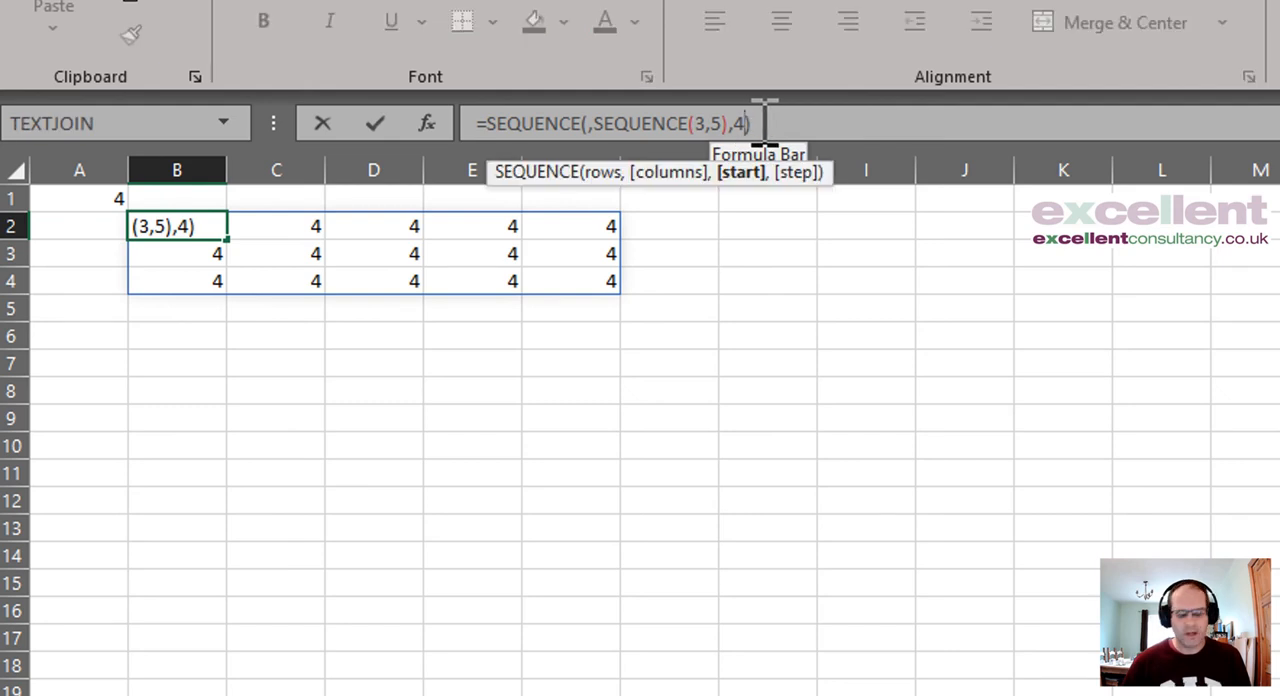
key(BackSpace)
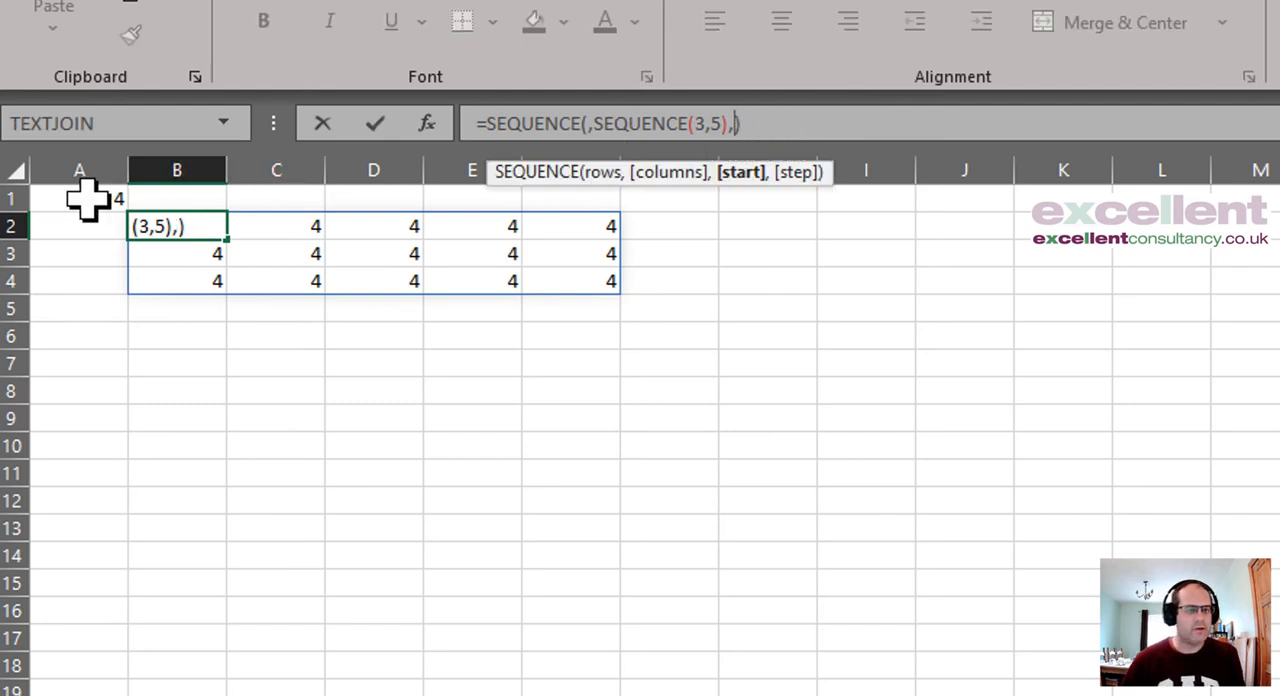
click(86, 198)
key(Return)
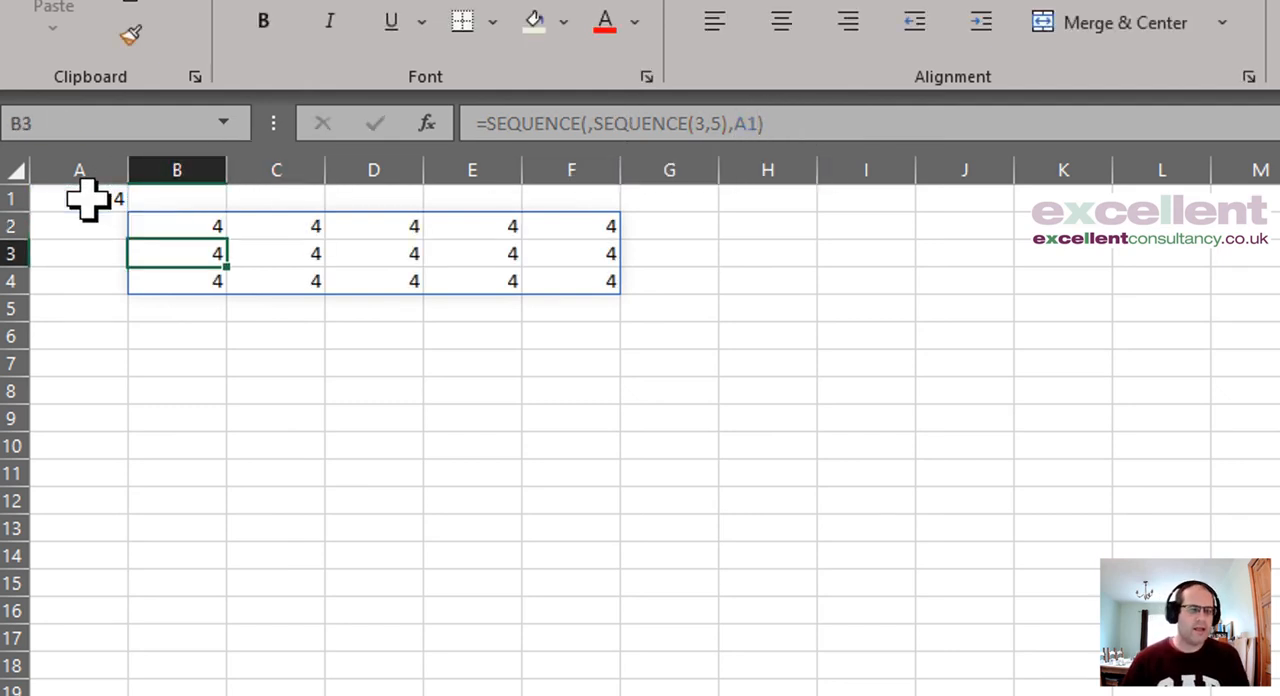
Step: Check the start argument of the formula in B2 without changing it, and clear the value in cell A1
click(185, 226)
click(760, 122)
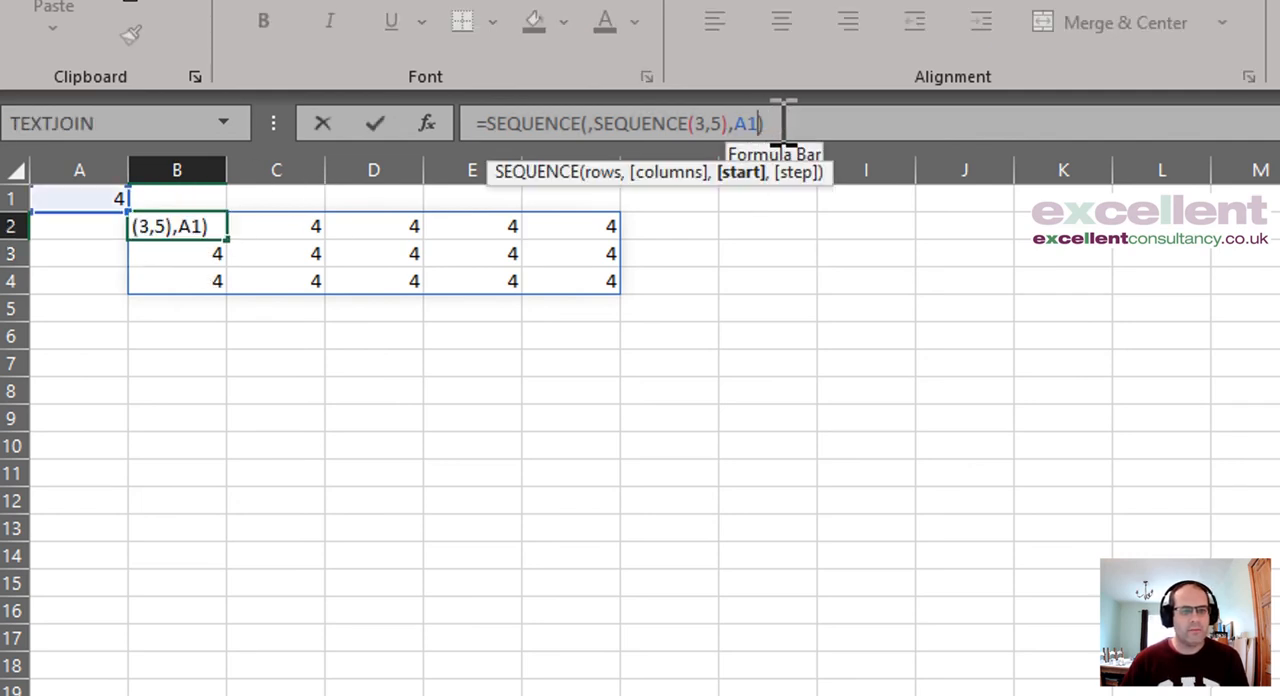
key(Escape)
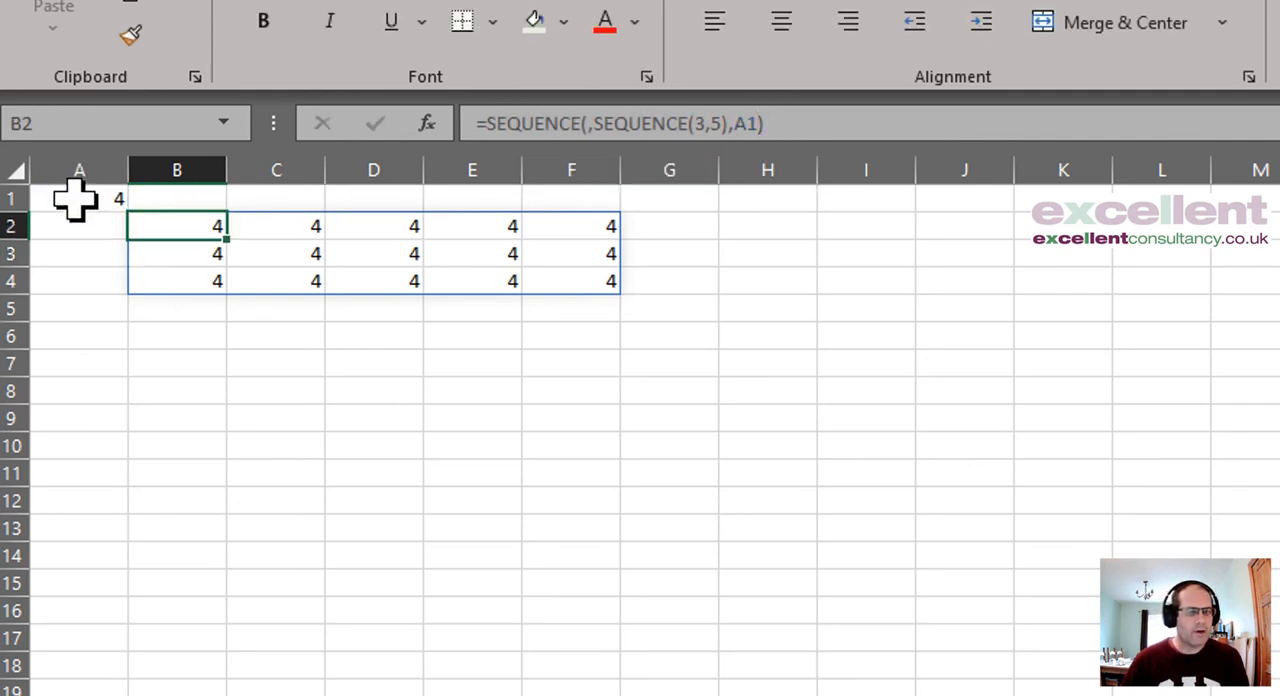
click(75, 198)
key(Delete)
Step: Replace the outer start argument A1 with a second nested SEQUENCE of 3 columns, making B2 =SEQUENCE(,SEQUENCE(3,5),SEQUENCE(,3))
click(178, 228)
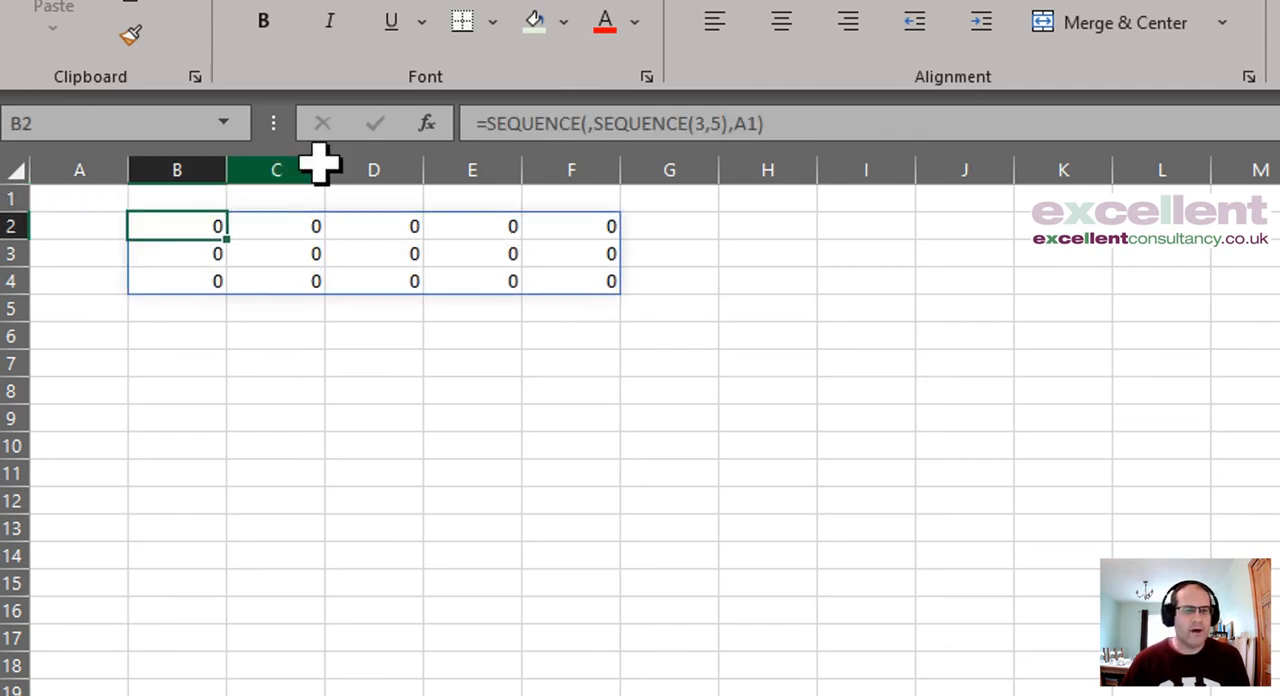
click(766, 122)
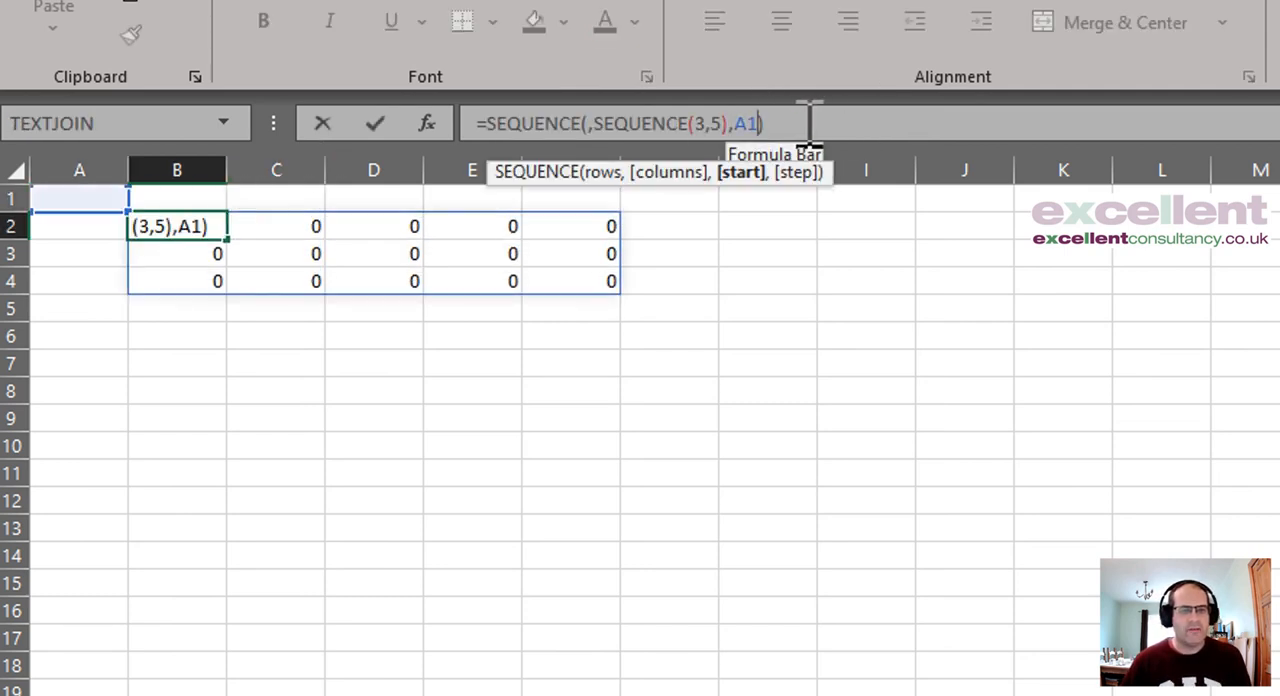
key(BackSpace)
key(BackSpace)
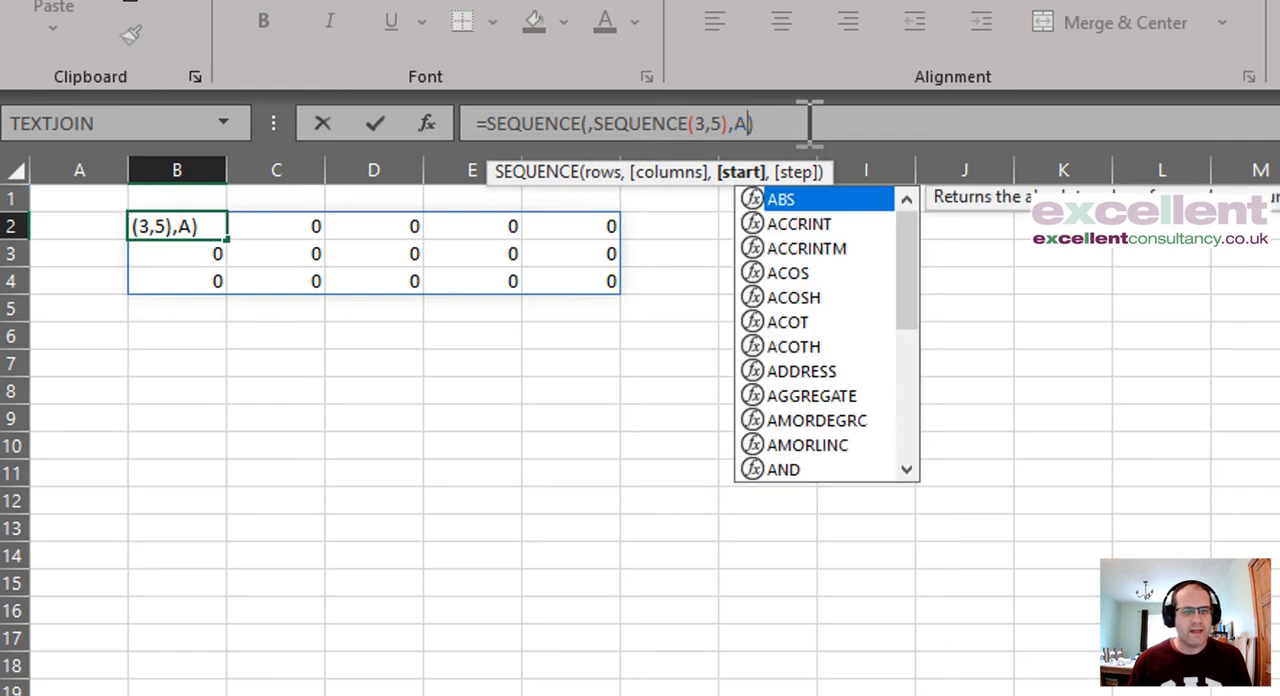
text(sequenc)
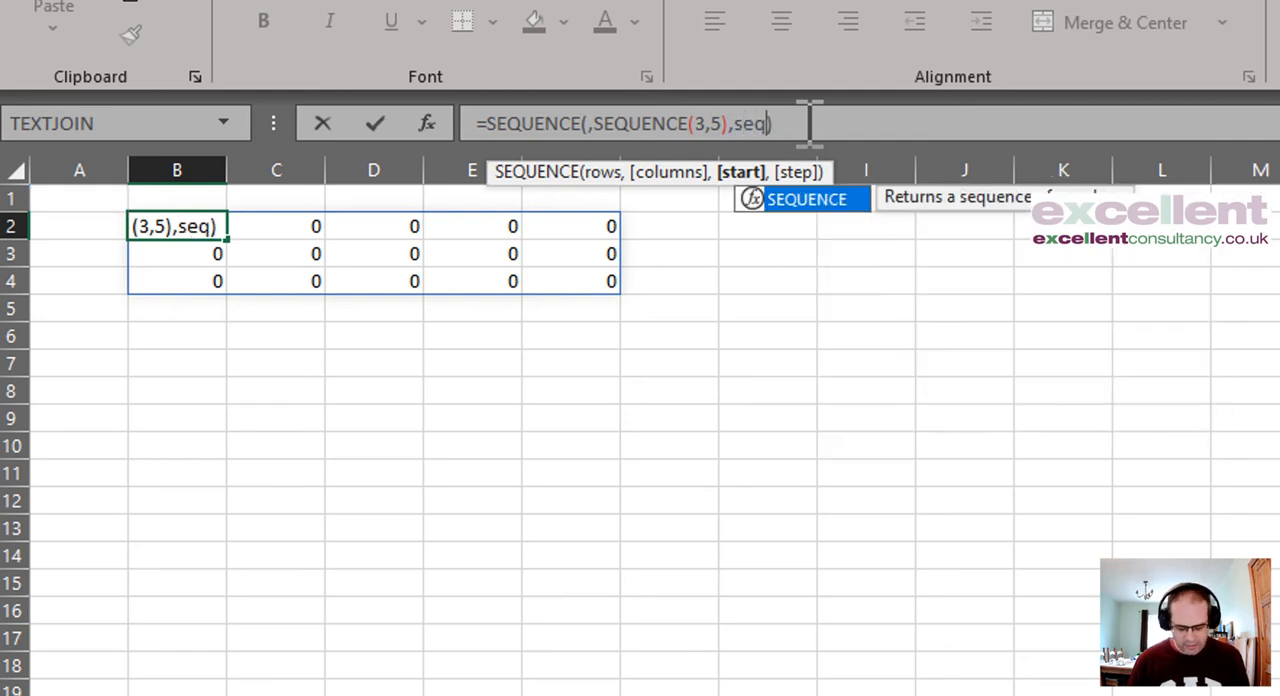
text(e)
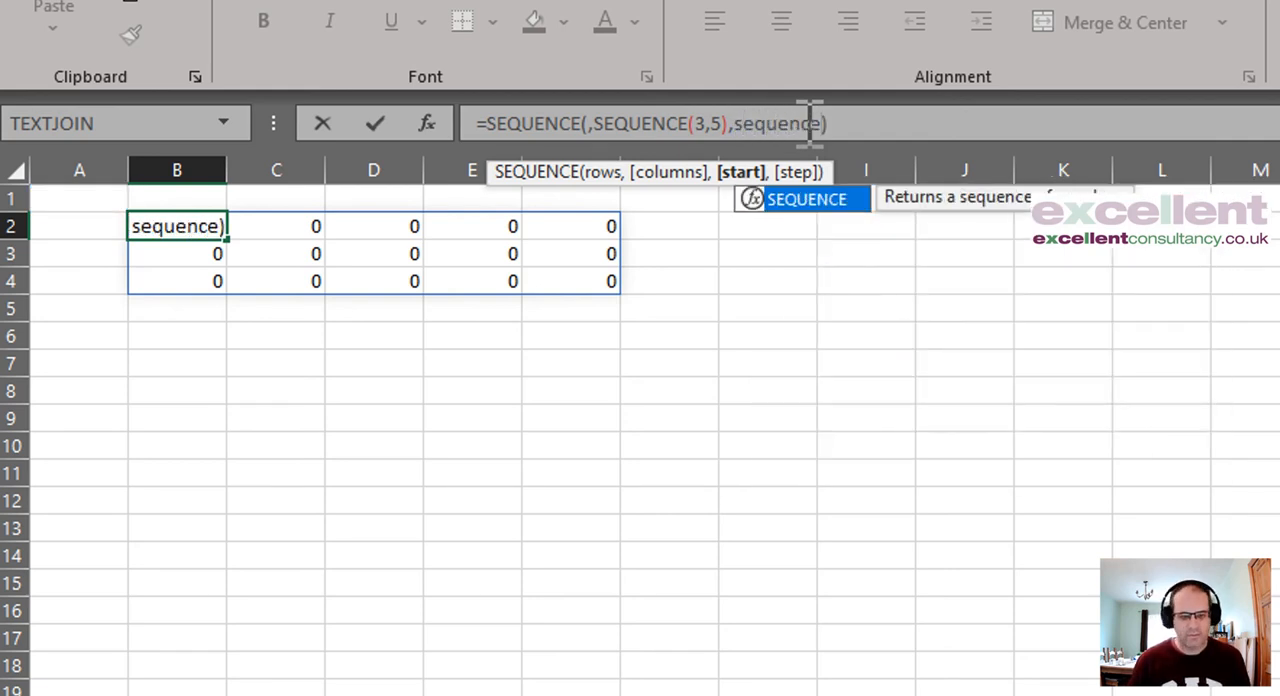
text(()
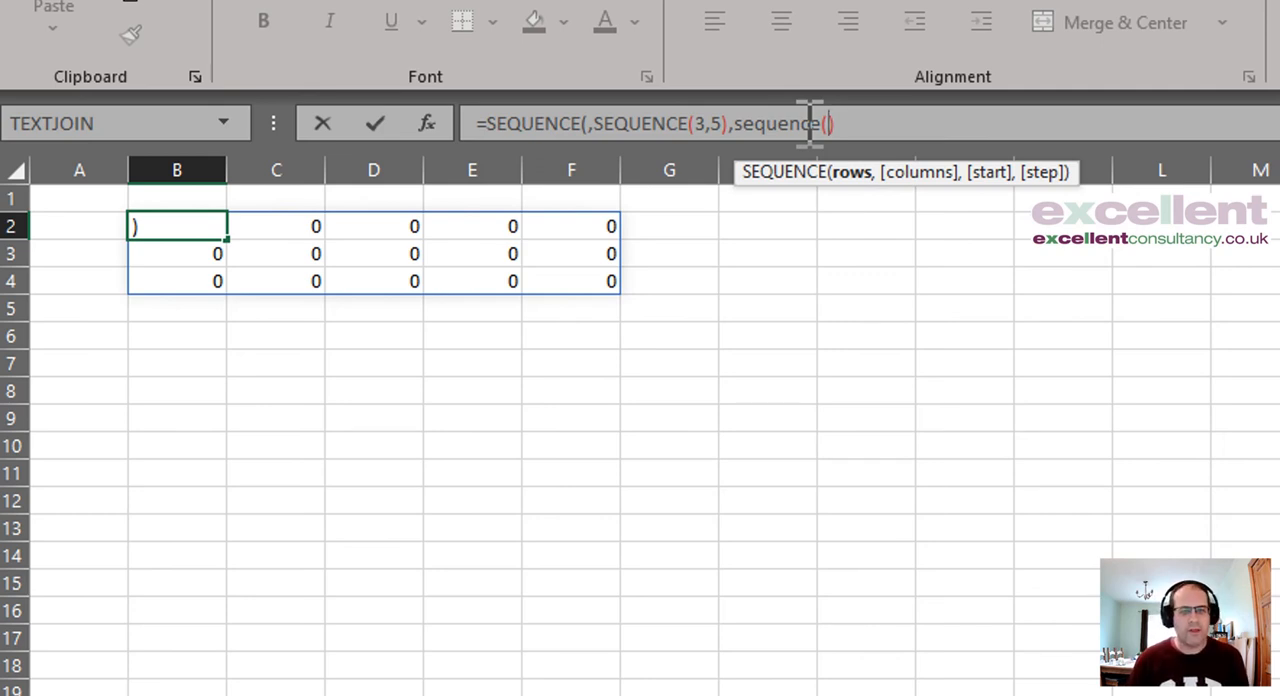
text(,3)
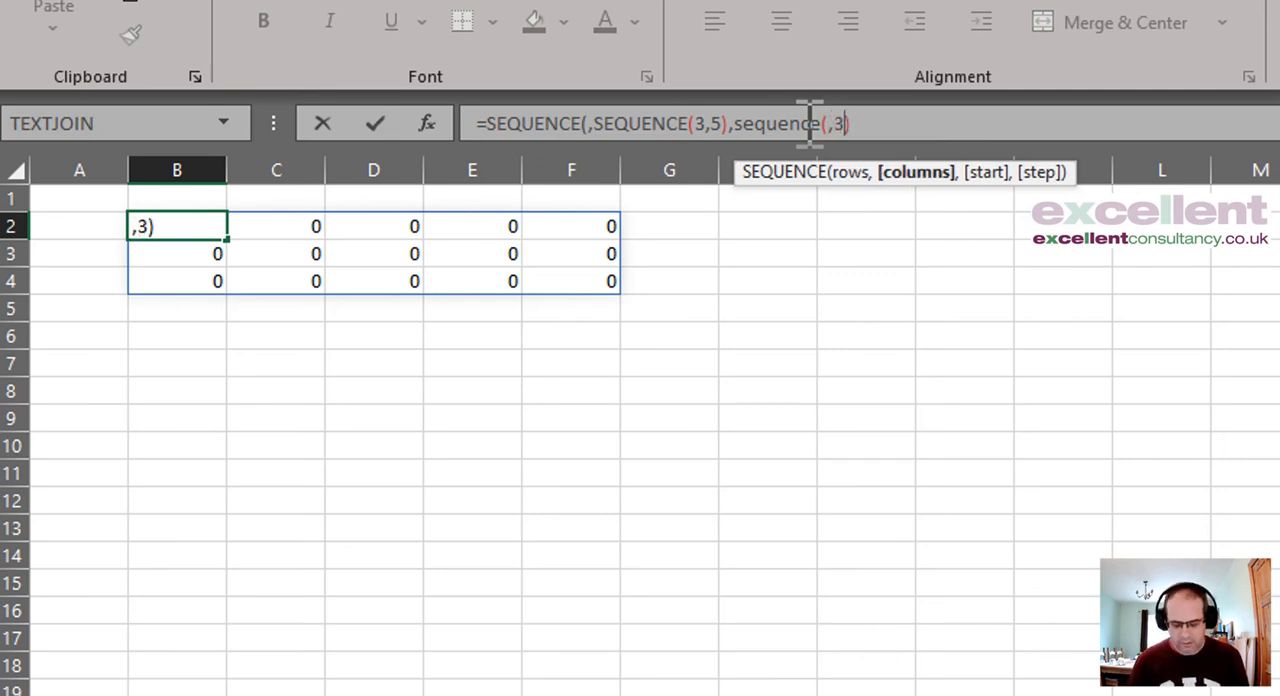
text())
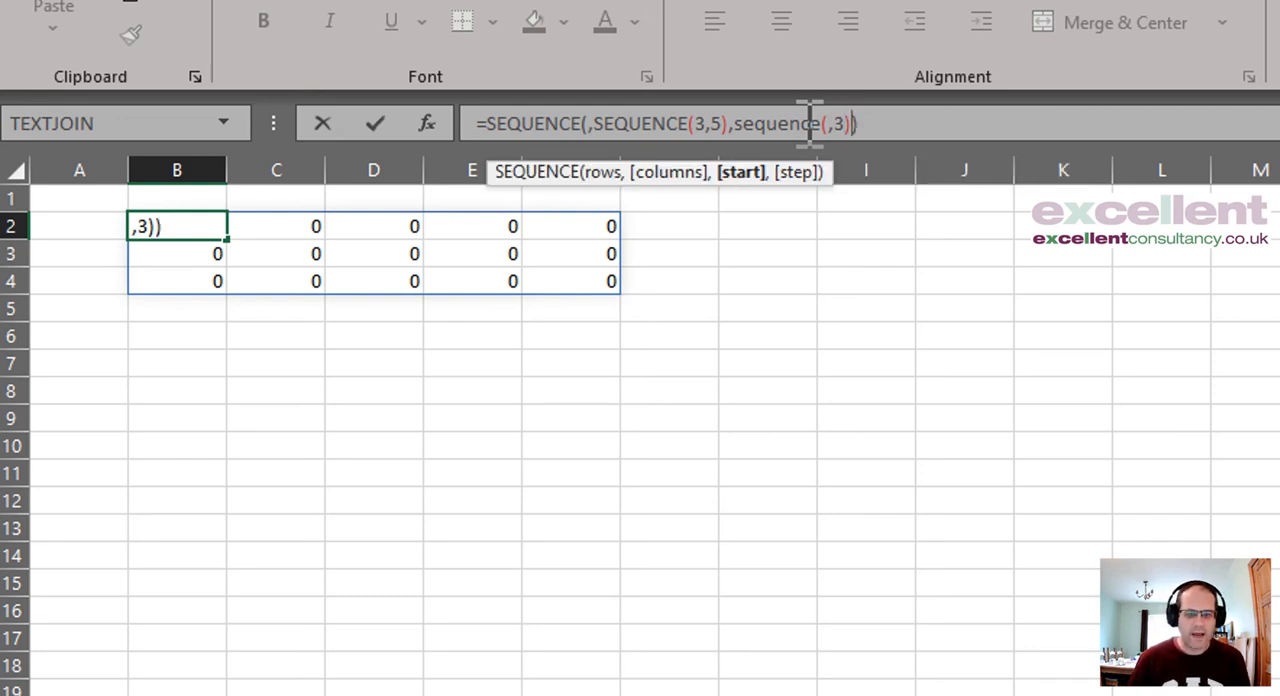
key(Return)
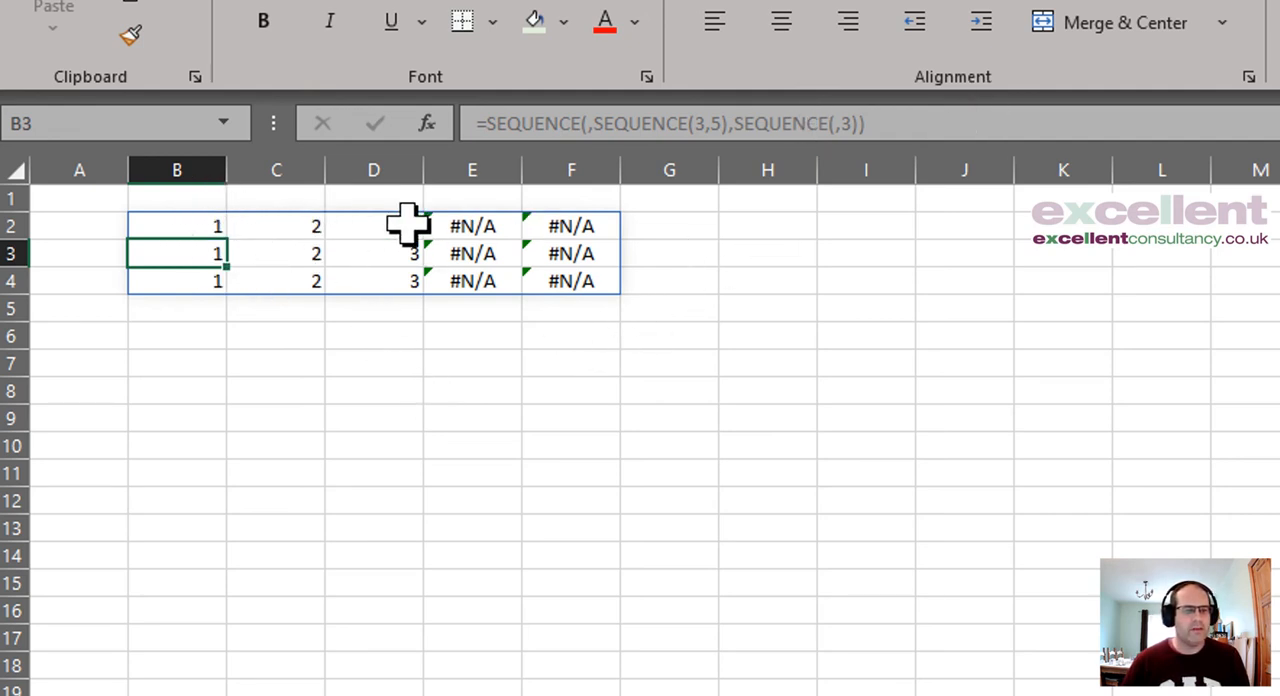
Step: Set the columns argument of the SEQUENCE nested as start to 5, making B2 =SEQUENCE(,SEQUENCE(3,5),SEQUENCE(,5))
click(188, 228)
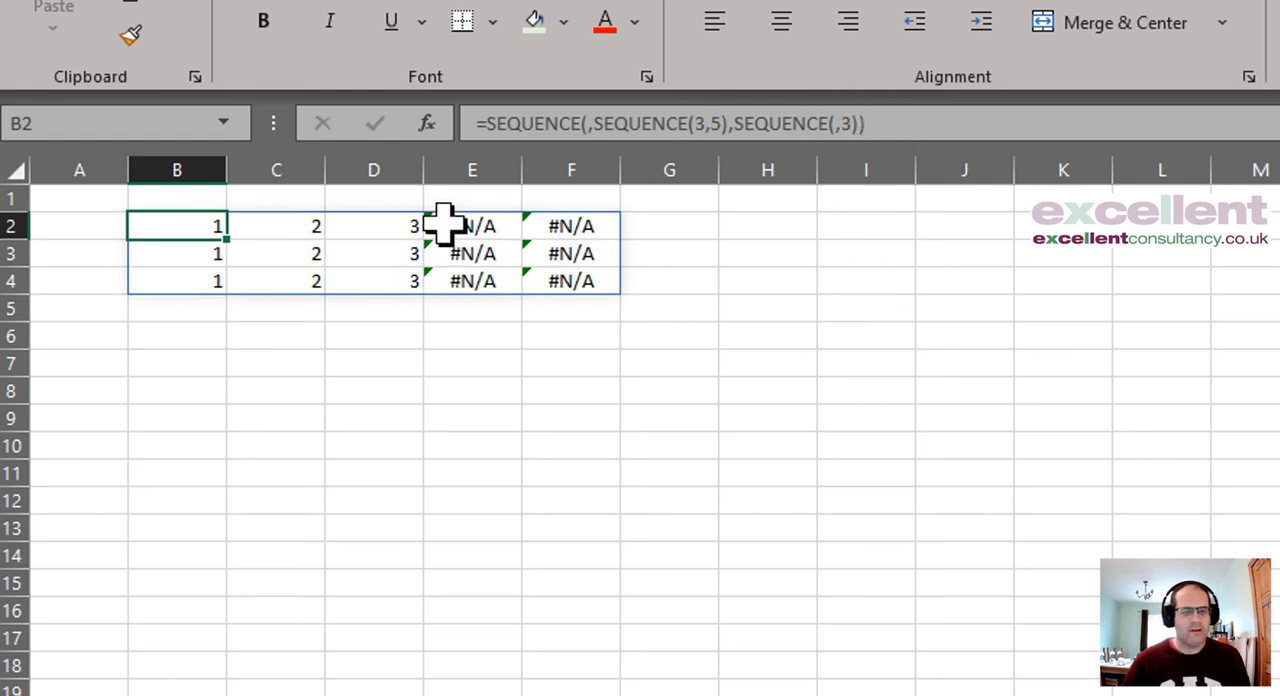
click(848, 123)
key(BackSpace)
text(5)
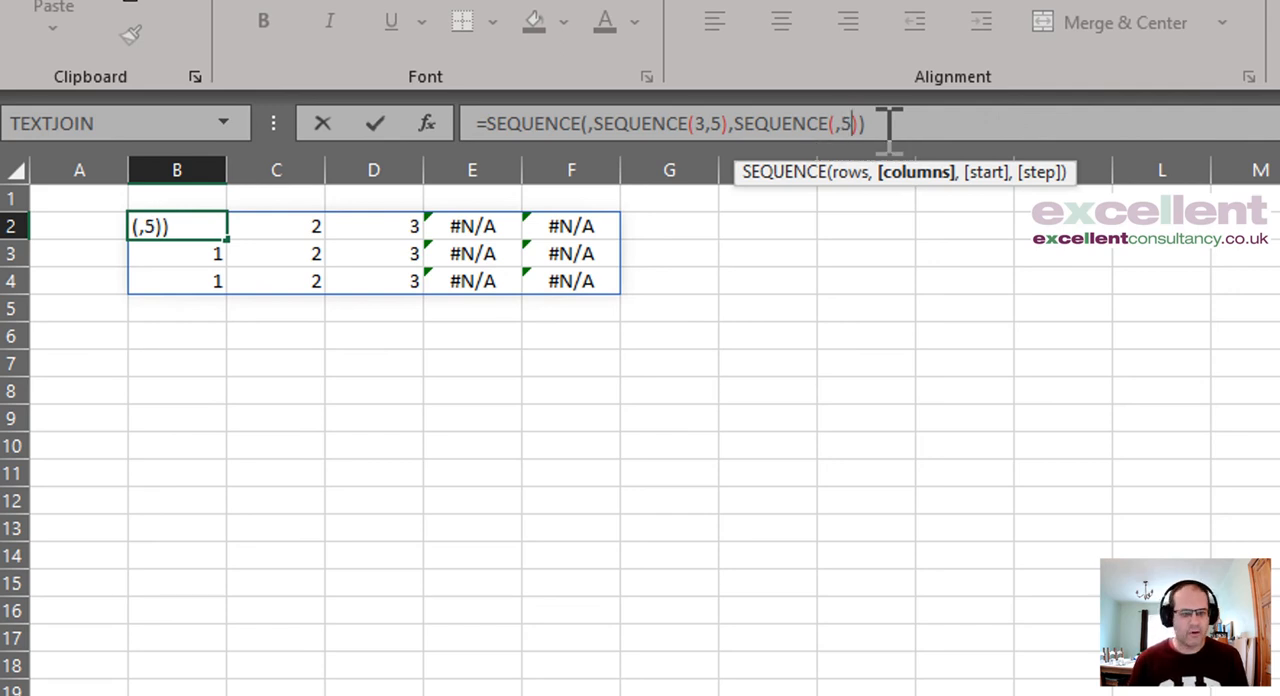
key(Return)
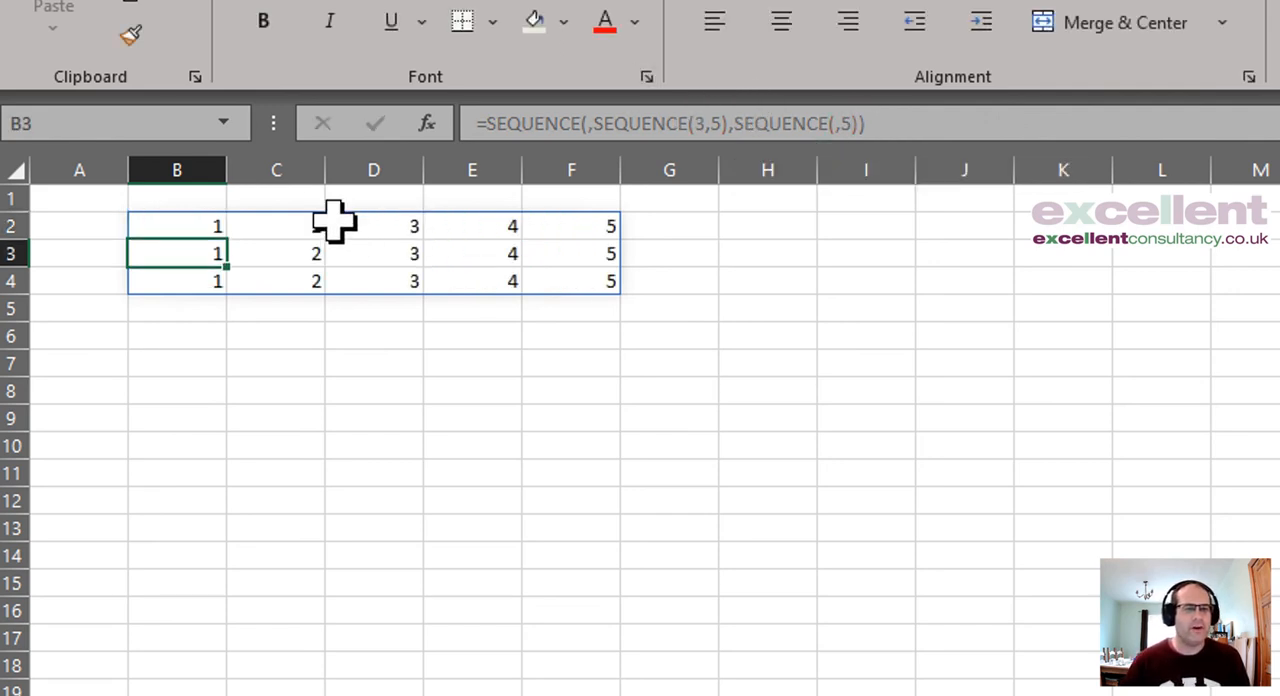
Step: Give the SEQUENCE nested as start a rows argument of 3, making B2 =SEQUENCE(,SEQUENCE(3,5),SEQUENCE(3,5))
click(169, 230)
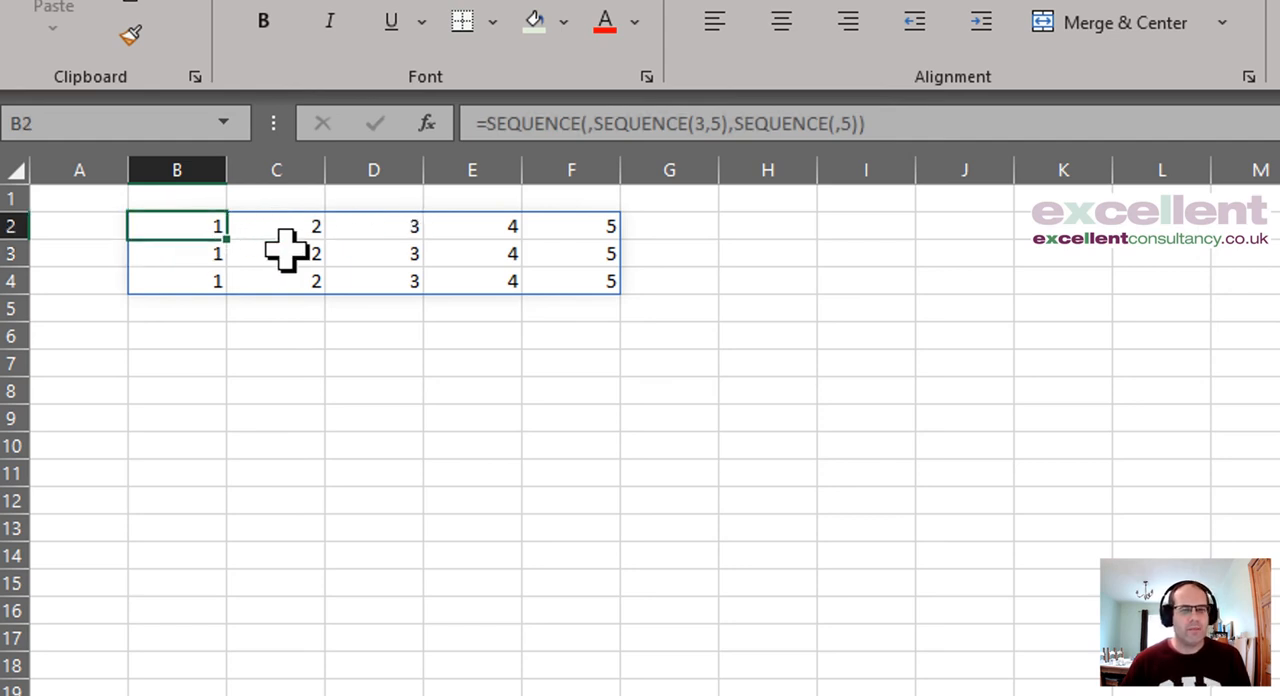
click(838, 122)
click(836, 122)
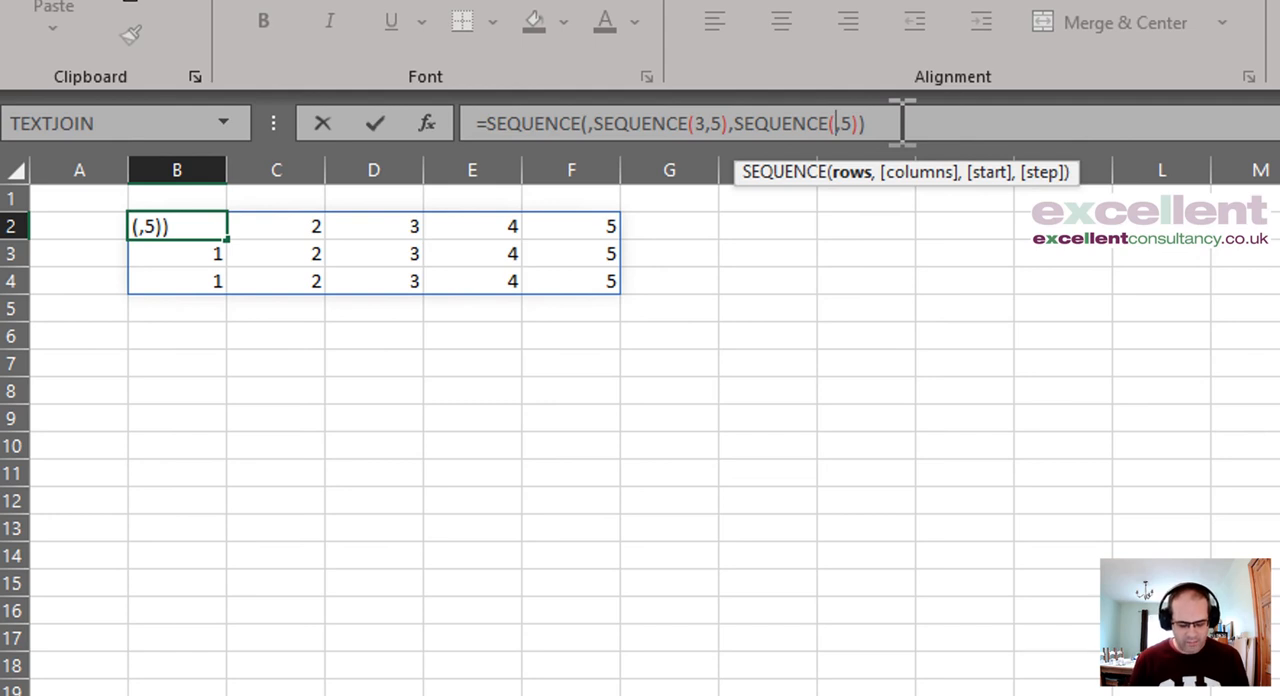
text(3)
key(Return)
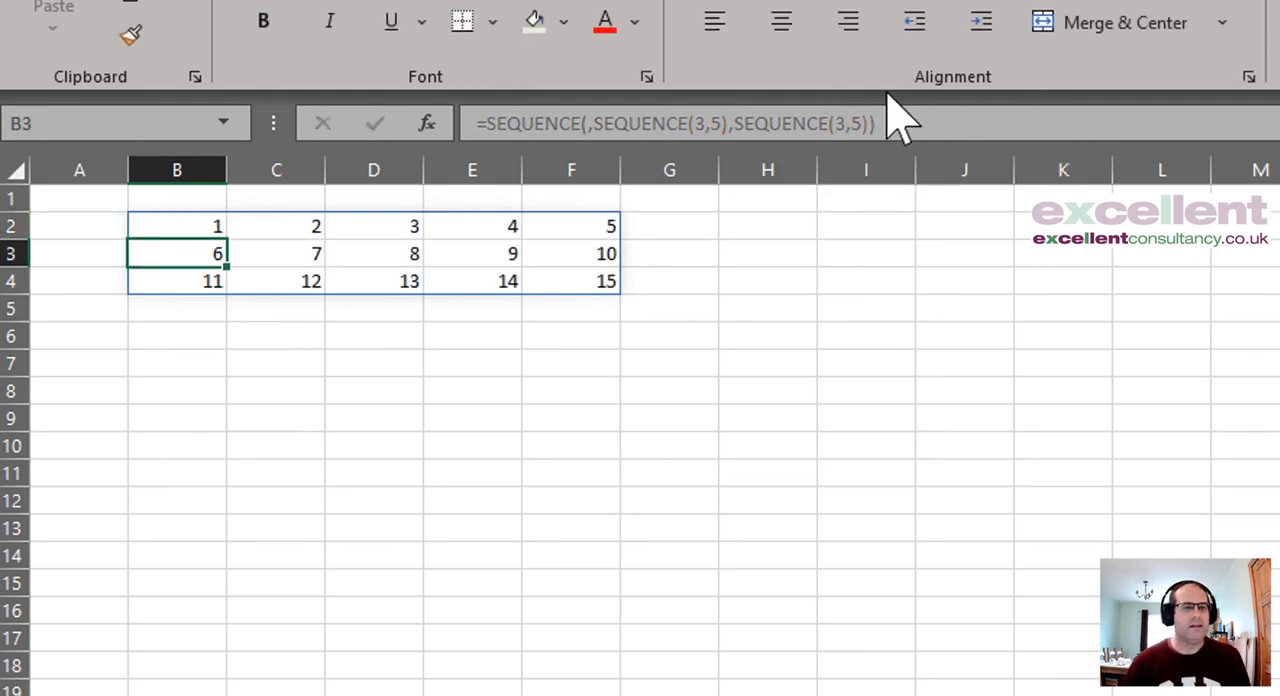
Step: Add a start value of 4 to the second nested SEQUENCE, making B2 =SEQUENCE(,SEQUENCE(3,5),SEQUENCE(3,5,4))
click(178, 225)
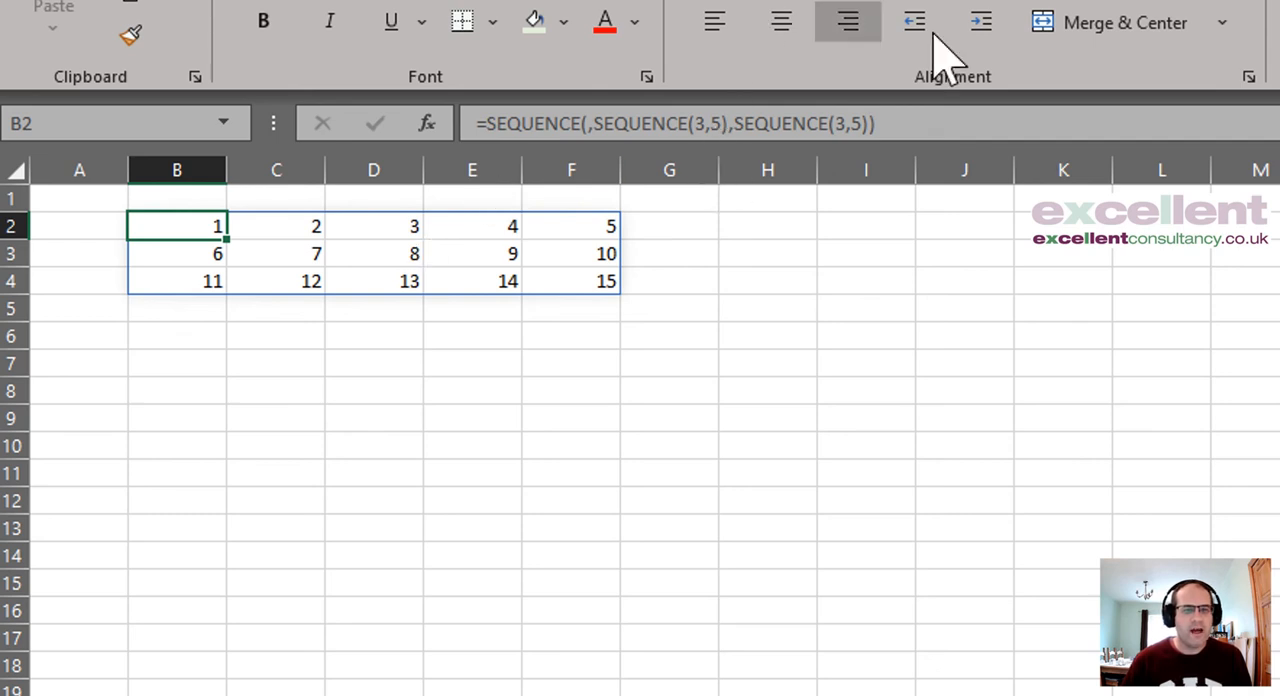
click(866, 123)
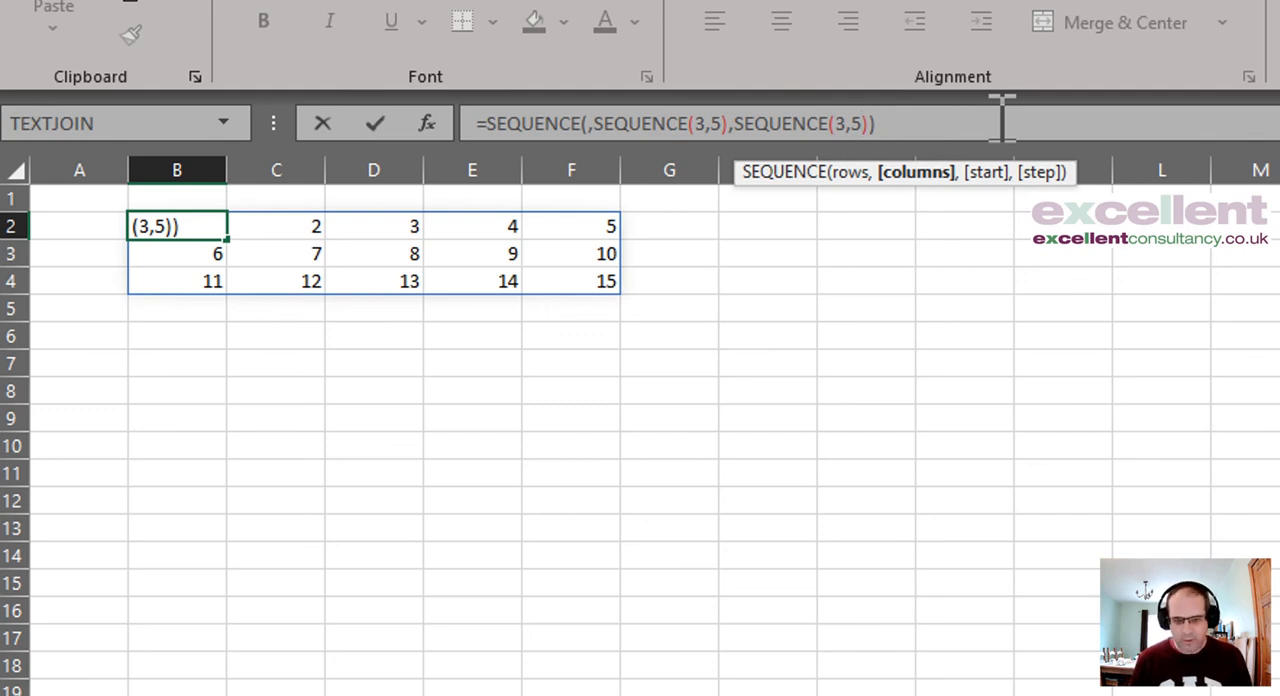
text(,)
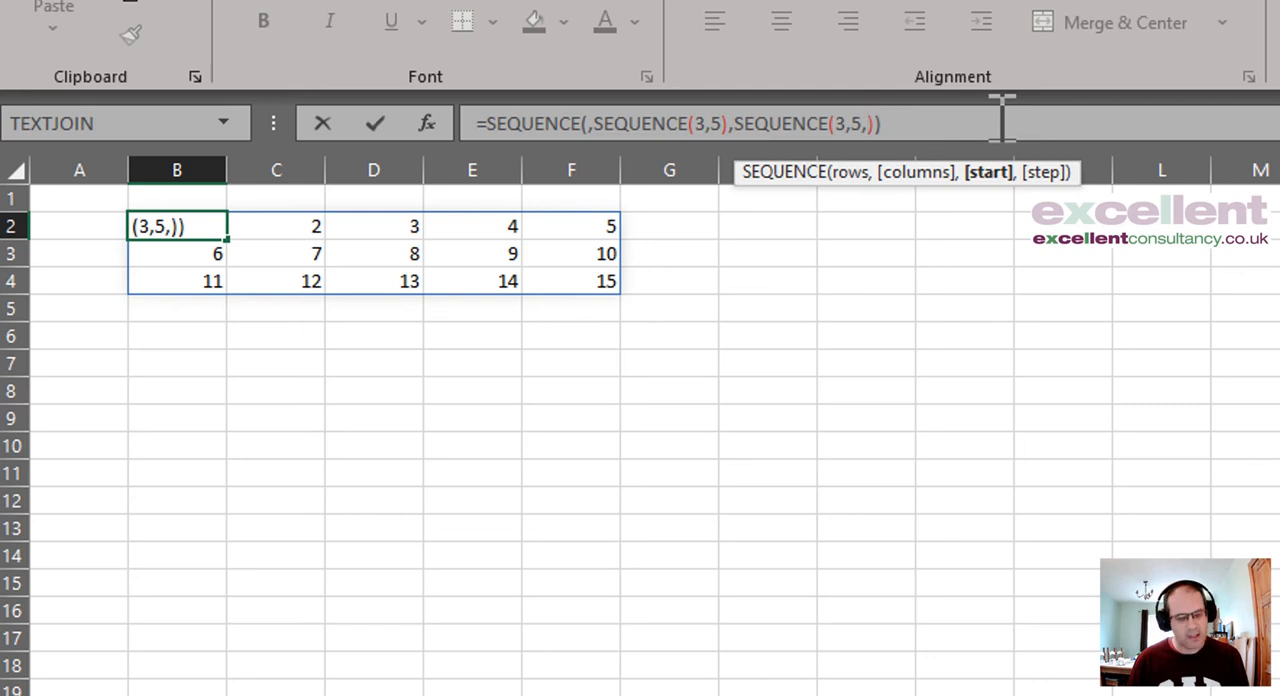
text(4)
key(Return)
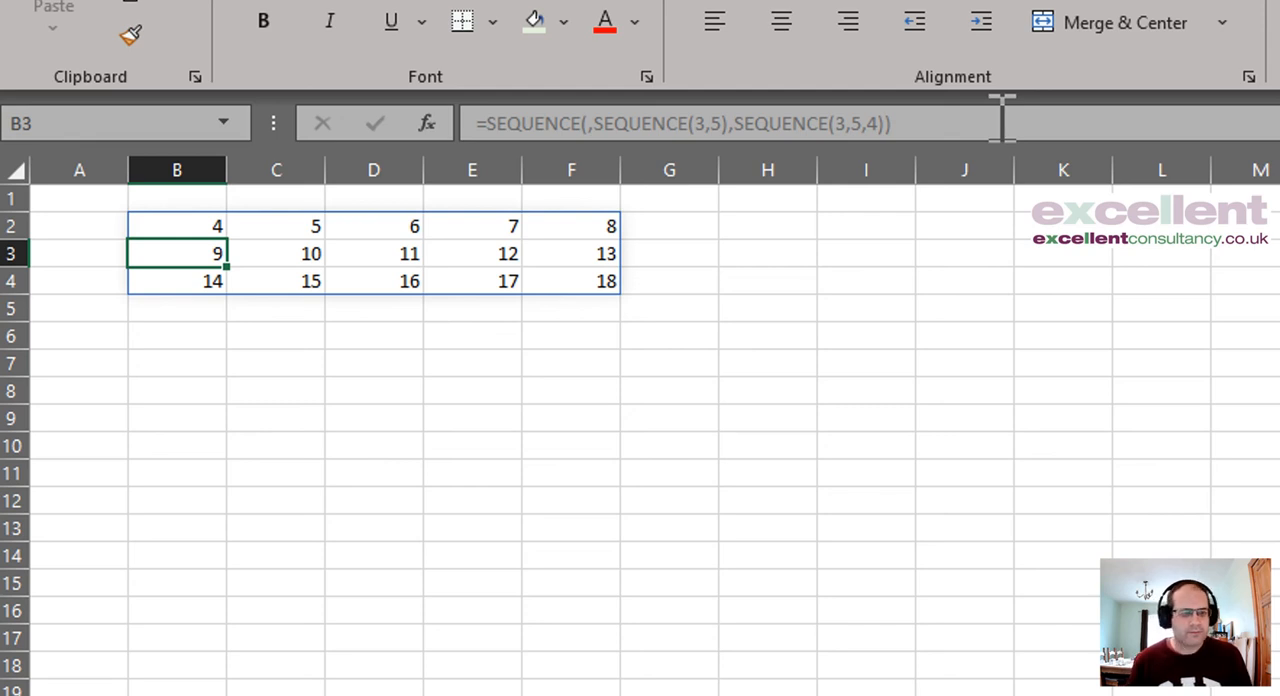
Step: Add a step value of 2 to the second nested SEQUENCE, making B2 =SEQUENCE(,SEQUENCE(3,5),SEQUENCE(3,5,4,2))
key(Up)
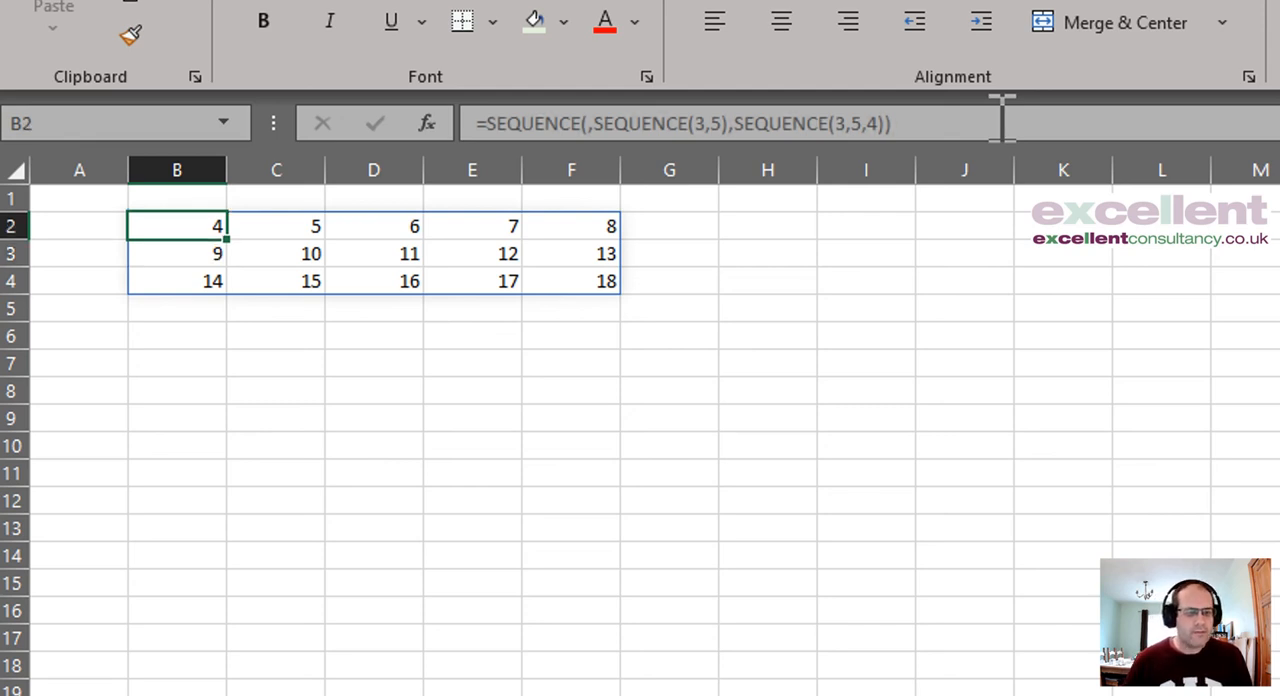
click(881, 123)
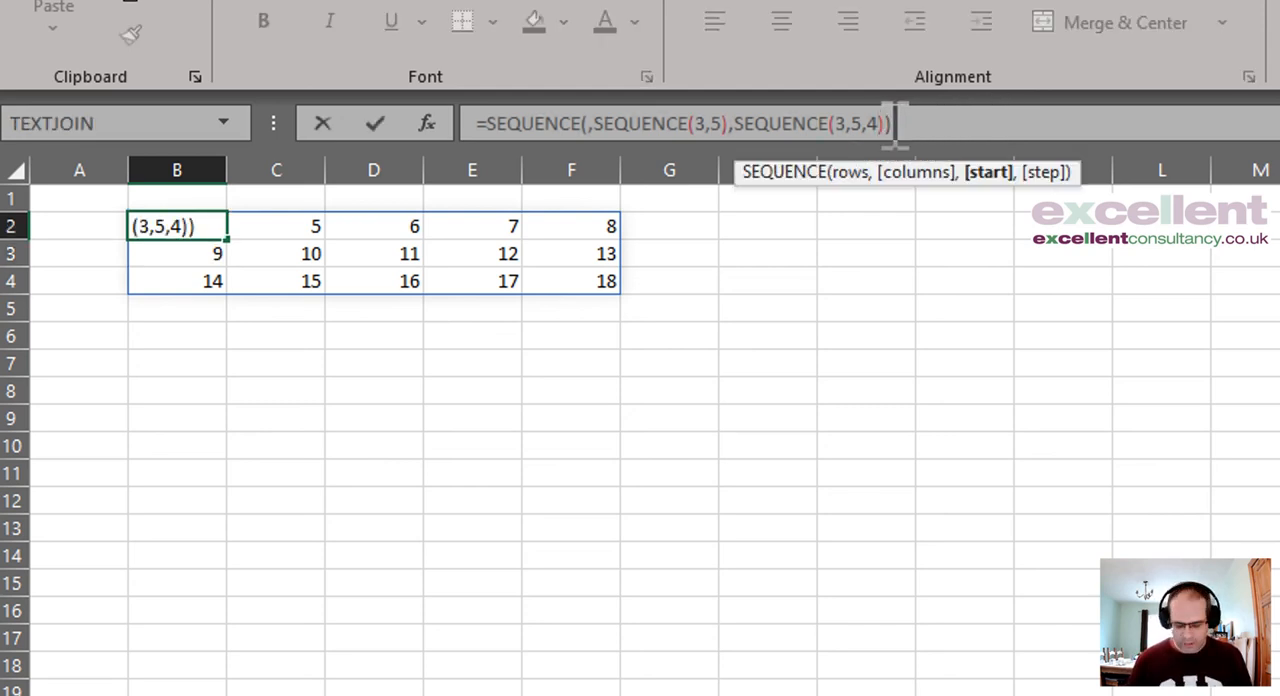
text(,2)
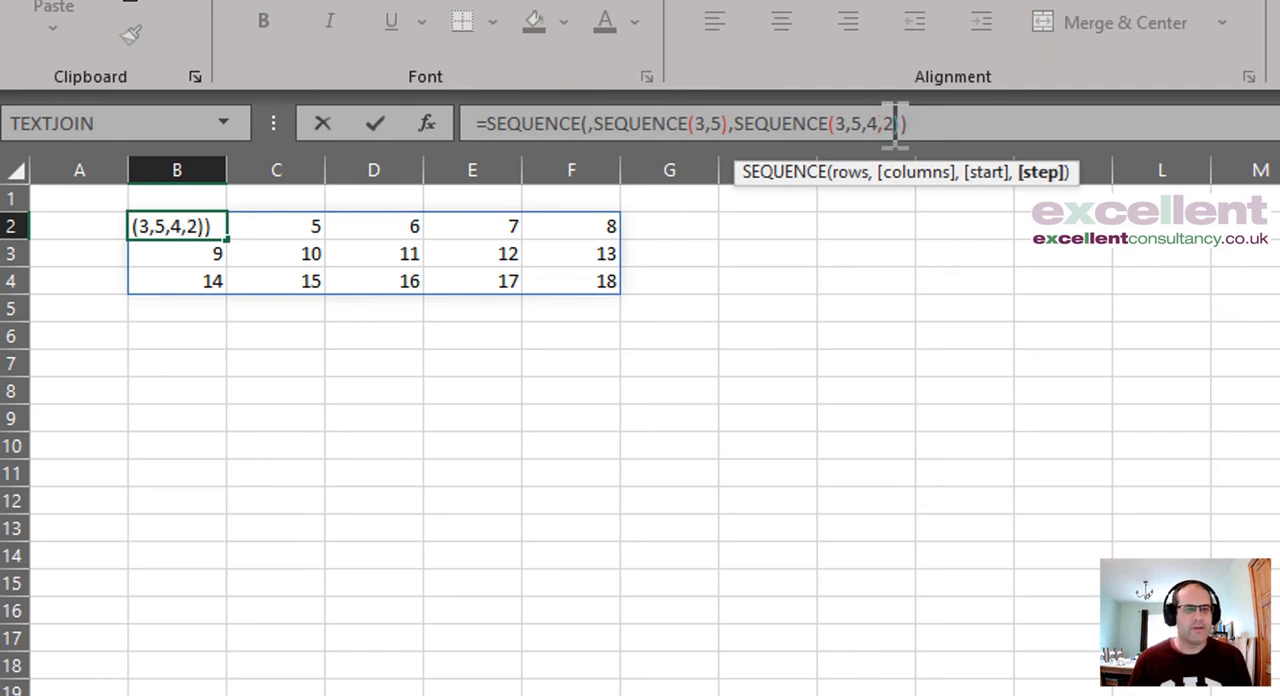
key(Return)
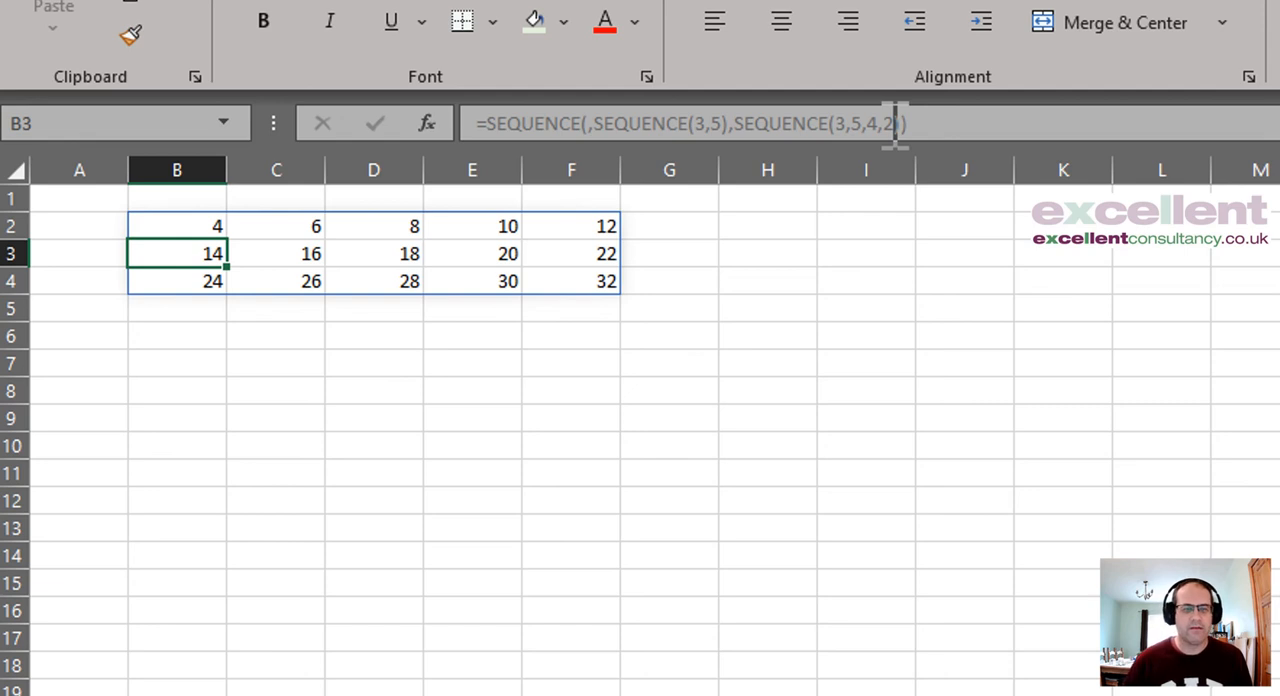
click(200, 230)
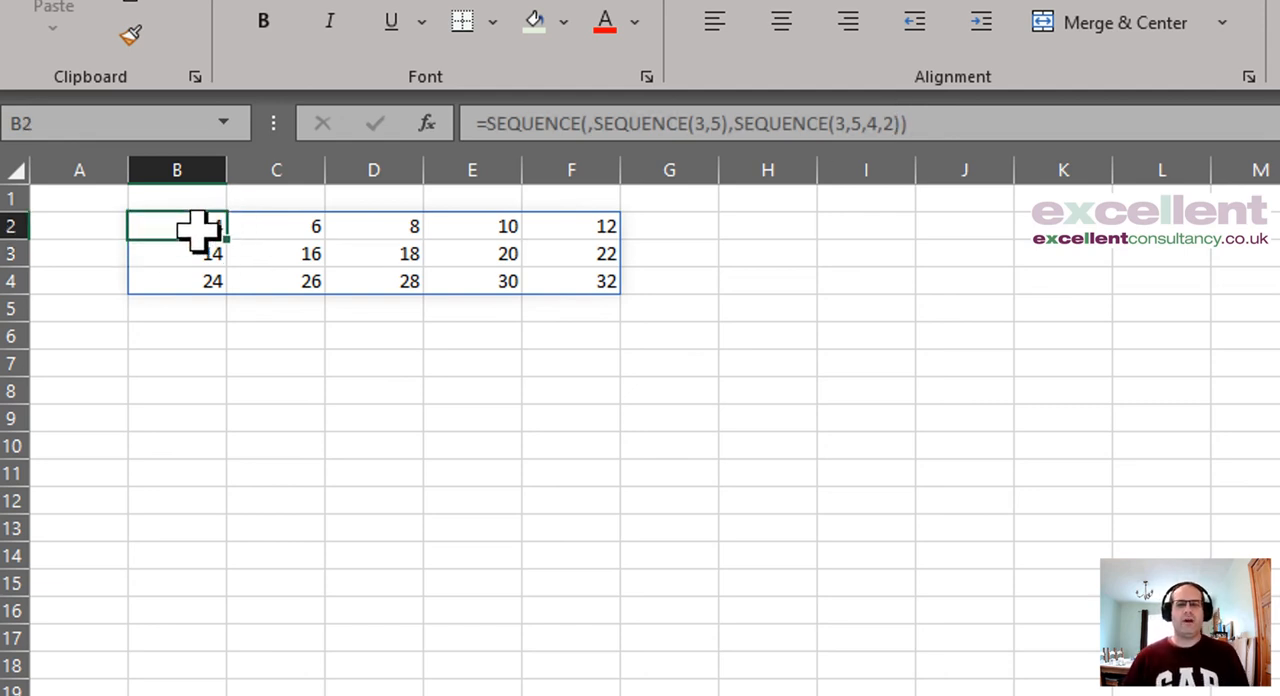